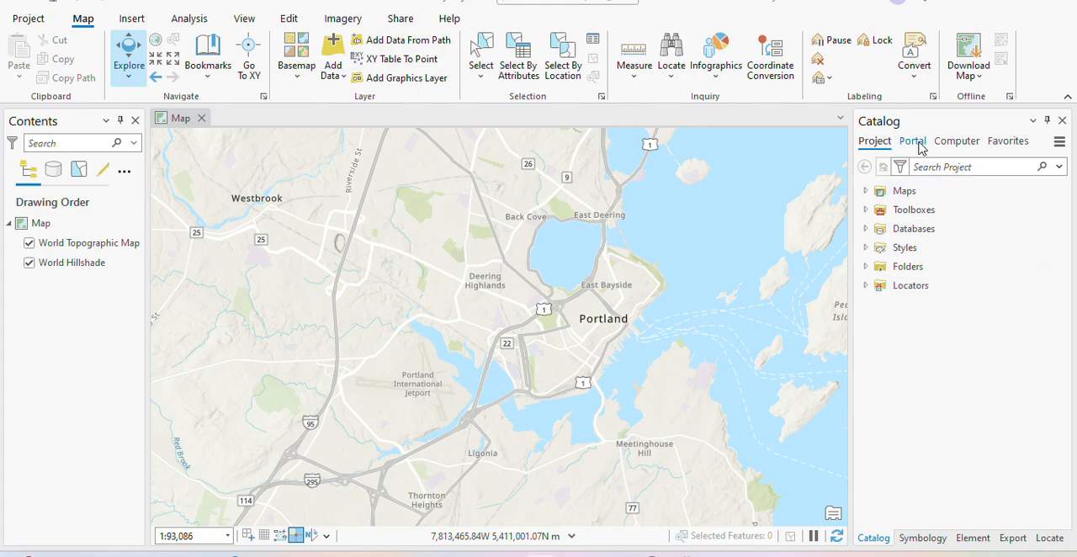
- Search the ArcGIS Online content for NAIP and add USA NAIP Imagery: Color Infrared to the map
left_click(919, 144)
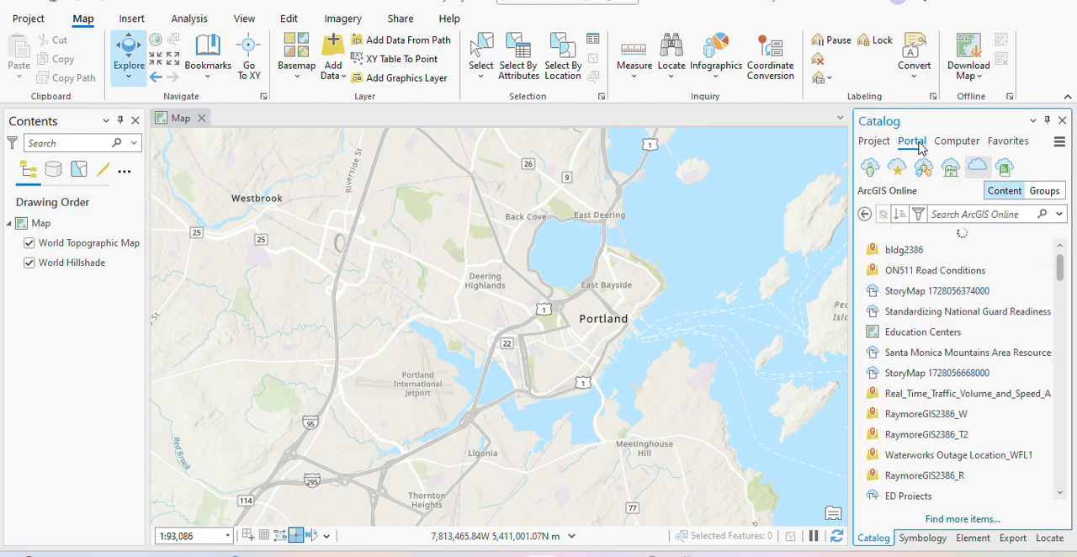
left_click(870, 169)
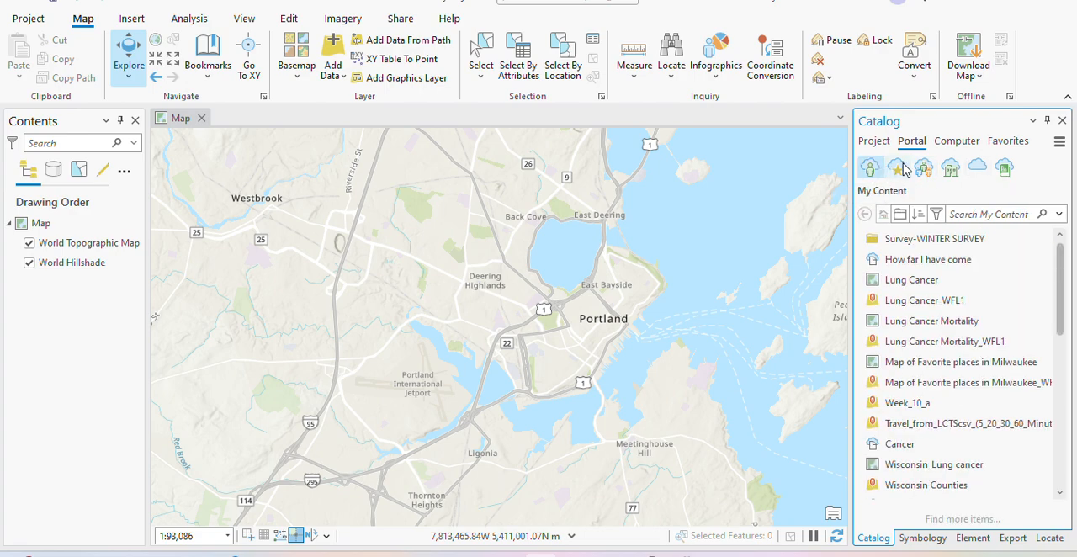
left_click(975, 169)
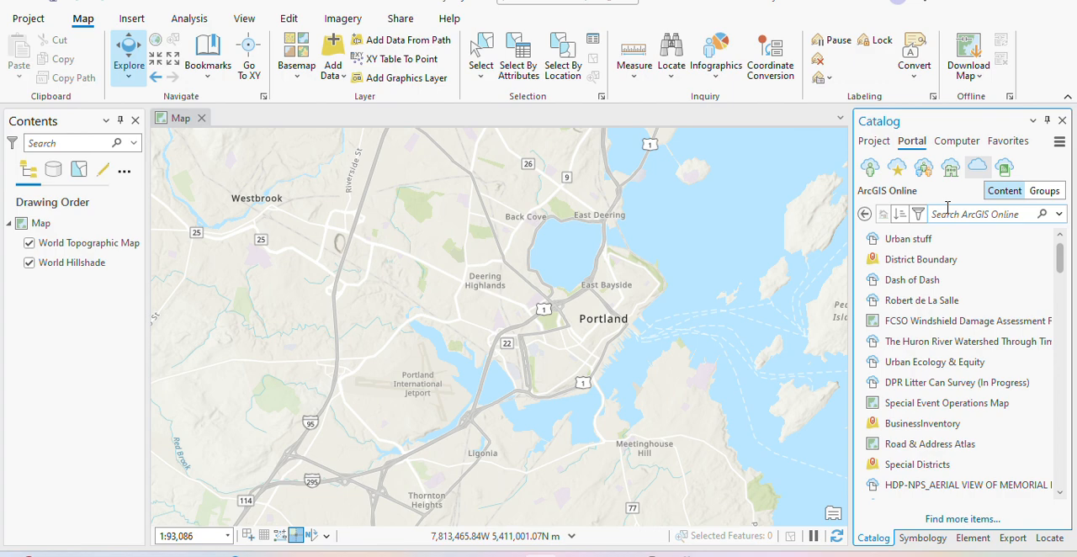
type("N")
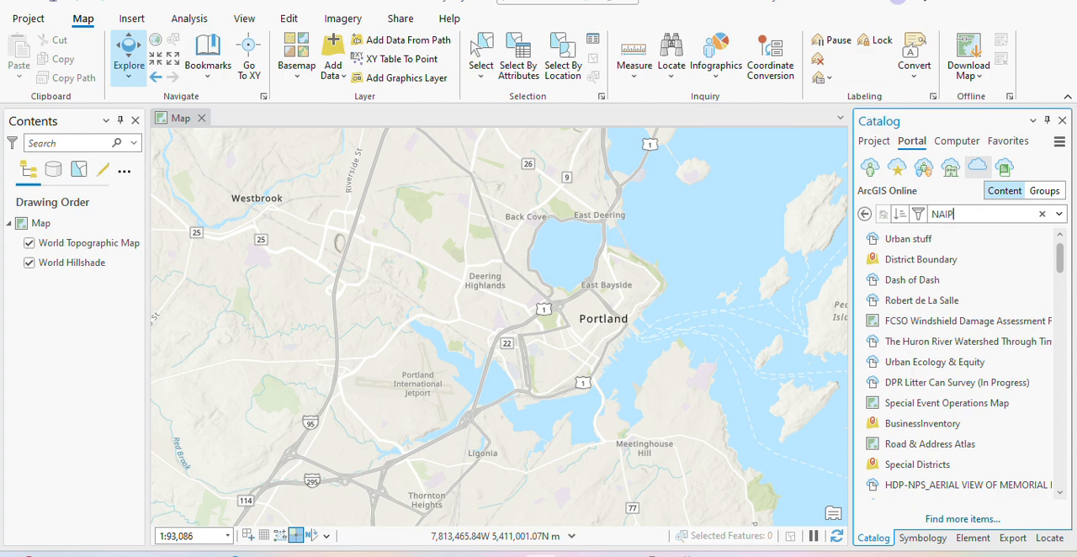
type("AIP")
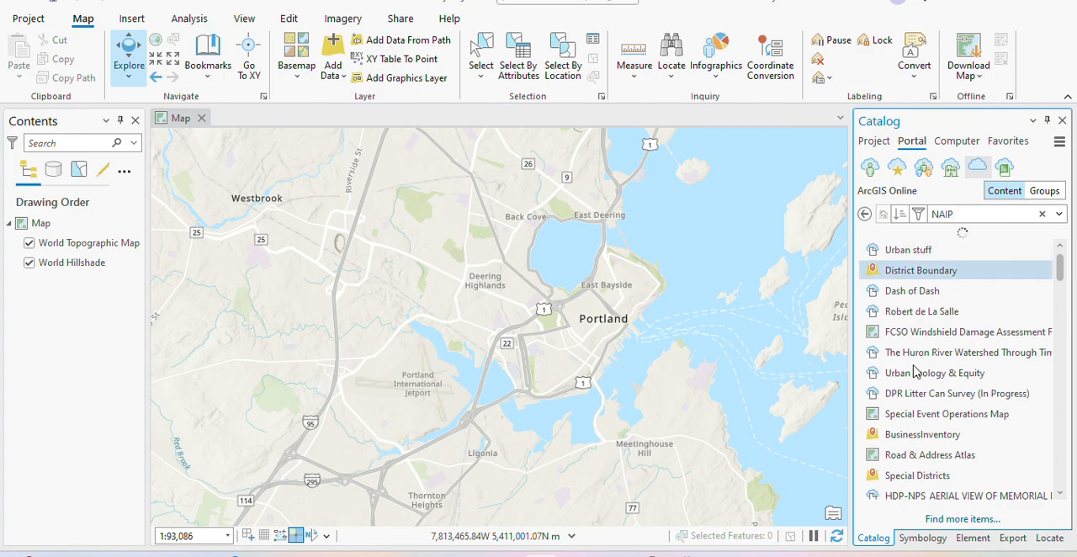
mouse_move(953, 334)
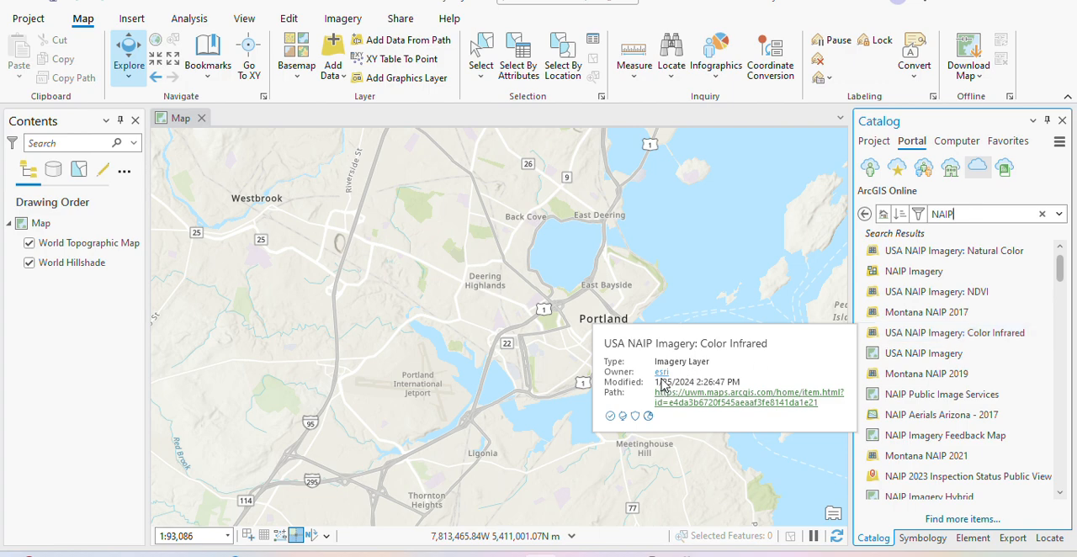
left_click_drag(925, 333, 396, 360)
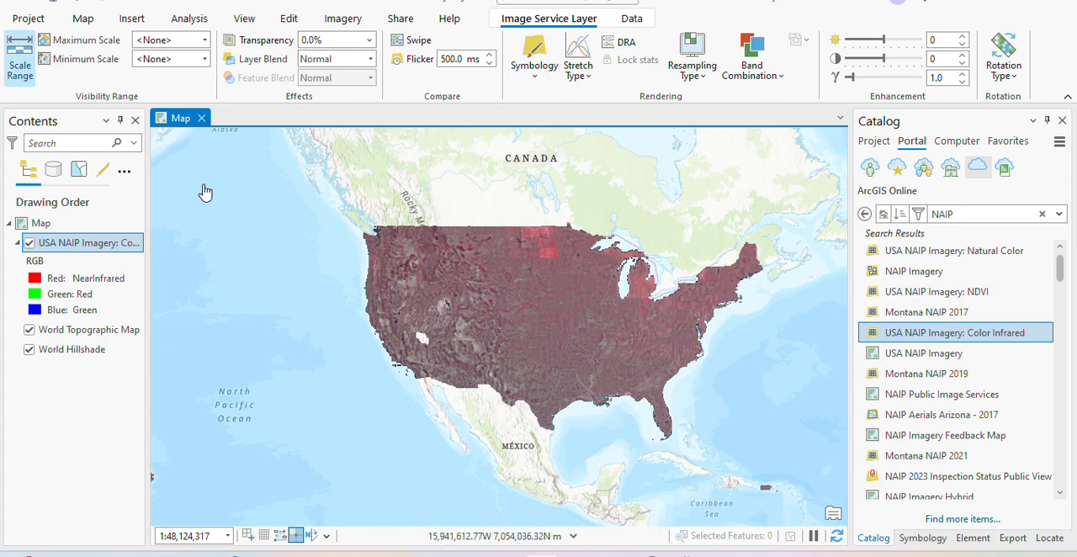
- Hide the color infrared layer and zoom the map to Portland, Maine, at a scale of 1:93,086
left_click(29, 243)
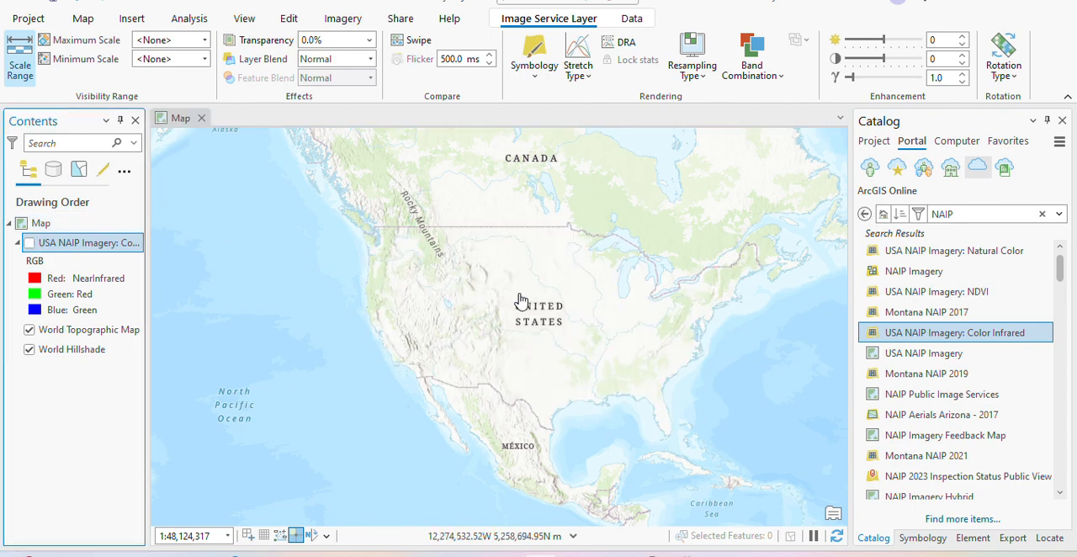
scroll(746, 293, "up", 3)
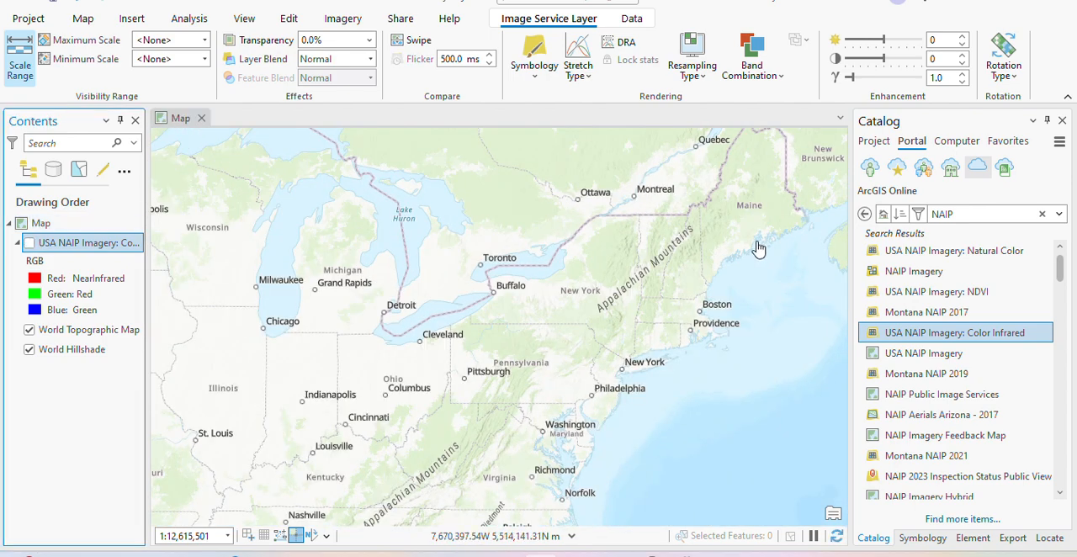
scroll(757, 248, "up", 3)
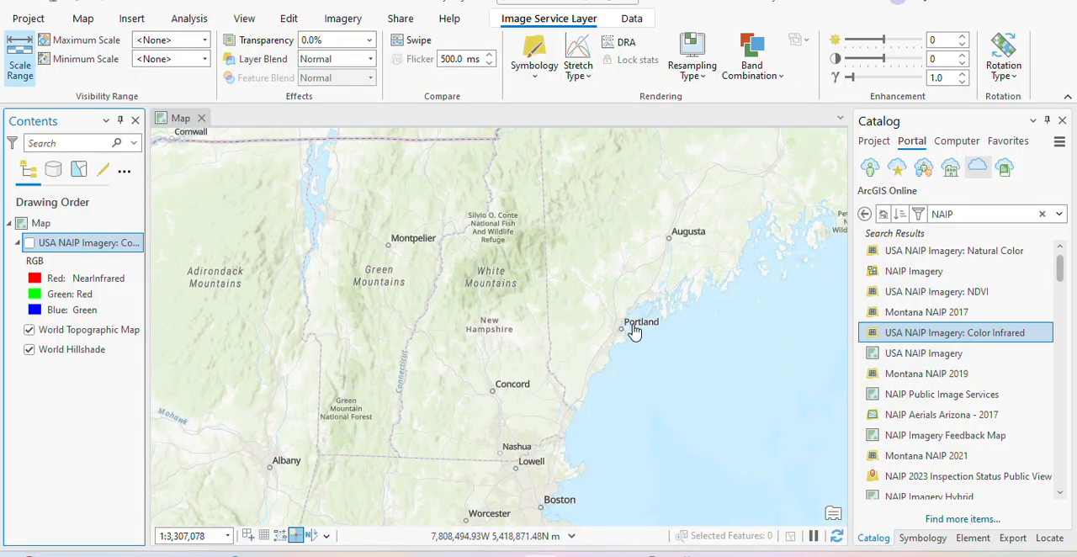
scroll(634, 332, "up", 5)
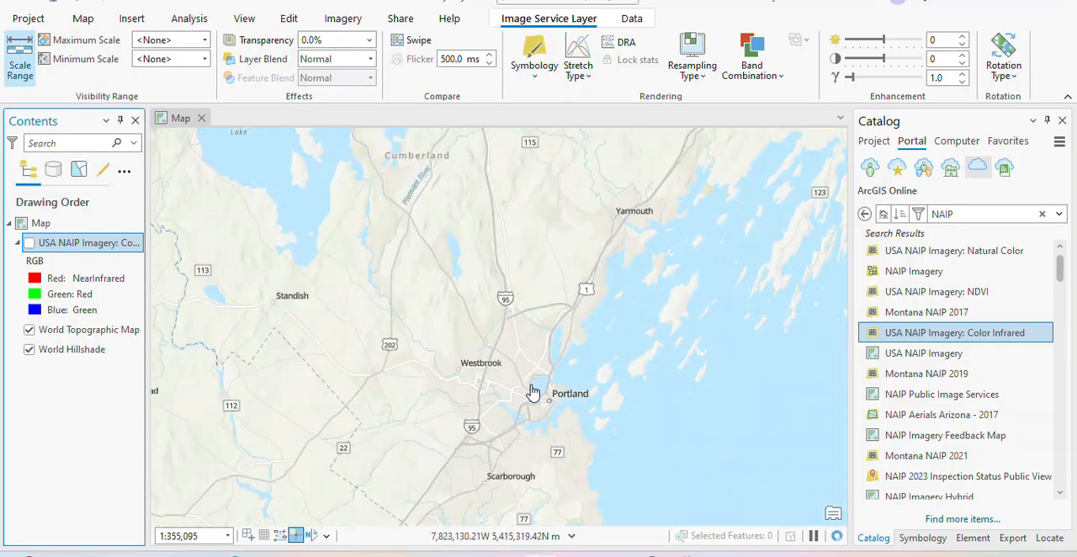
left_click_drag(538, 378, 550, 274)
scroll(561, 333, "up", 3)
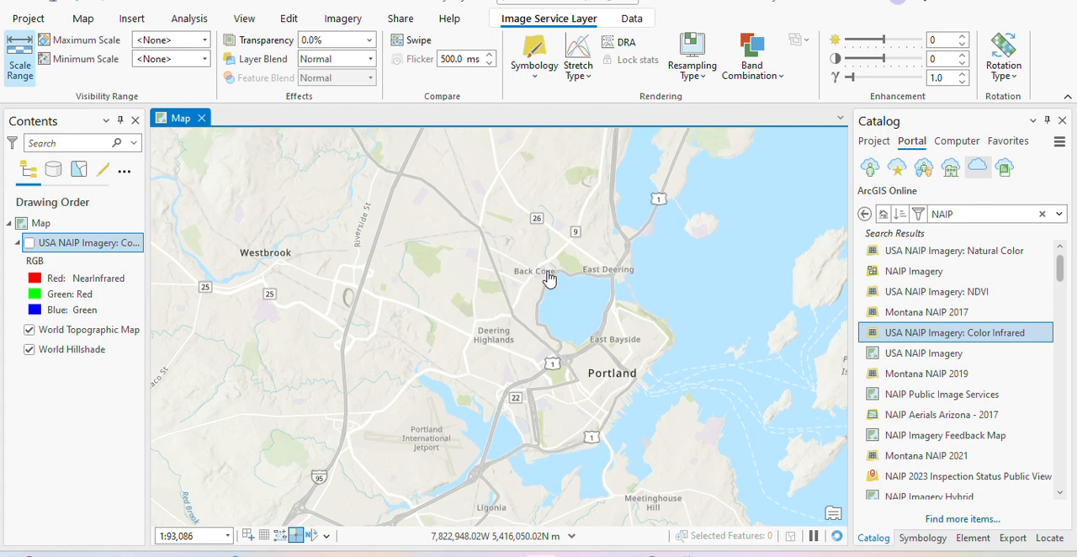
scroll(568, 263, "up", 1)
scroll(568, 264, "up", 1)
left_click_drag(521, 365, 527, 263)
scroll(526, 263, "down", 2)
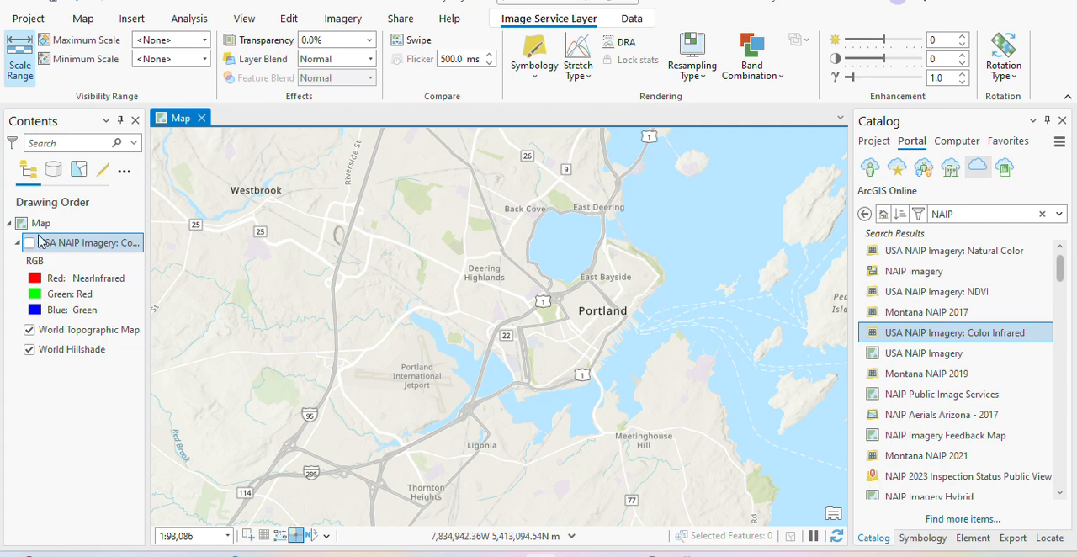
- Turn the color infrared layer back on and examine the imagery around Portland at closer range
left_click(28, 243)
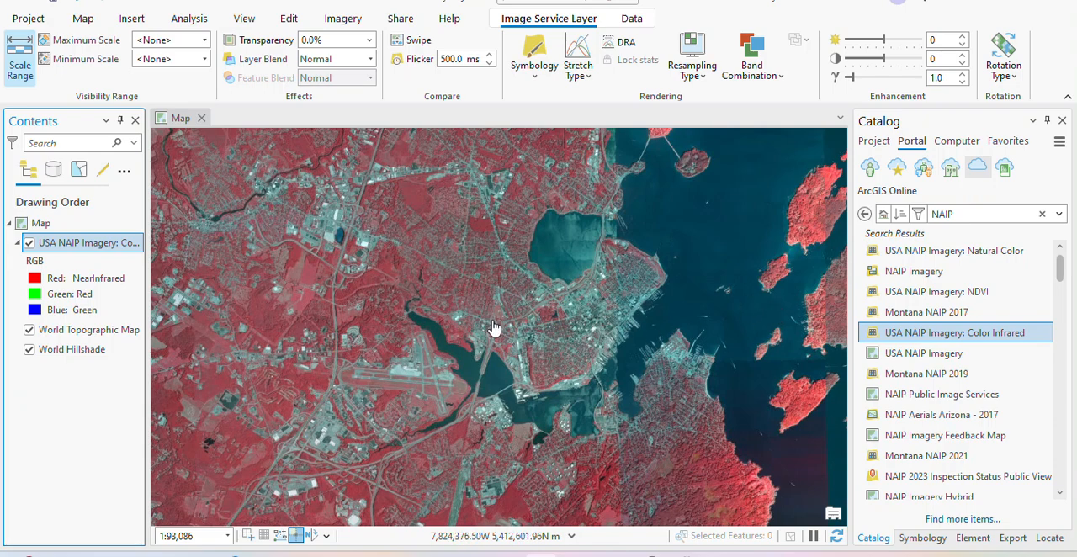
scroll(505, 319, "up", 4)
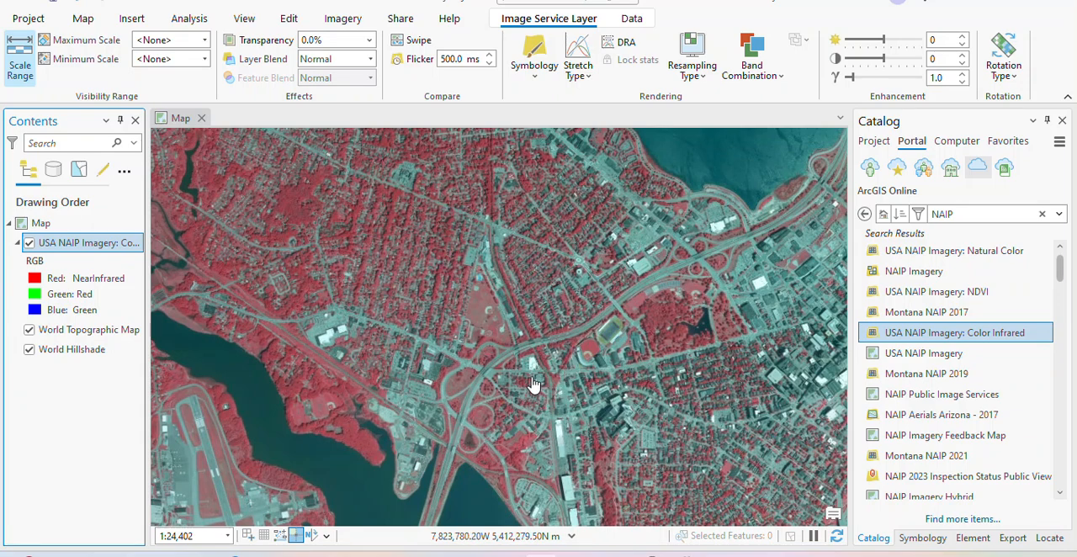
scroll(496, 360, "down", 3)
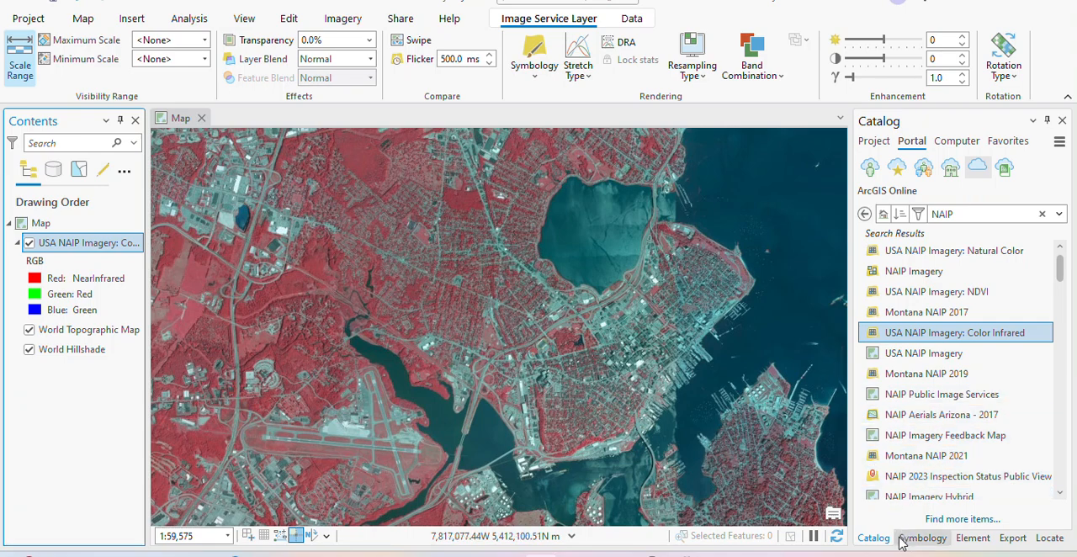
- Try to set up the Extract by Mask tool with USA NAIP Imagery: Color Infrared as the input raster
left_click(185, 21)
left_click(183, 57)
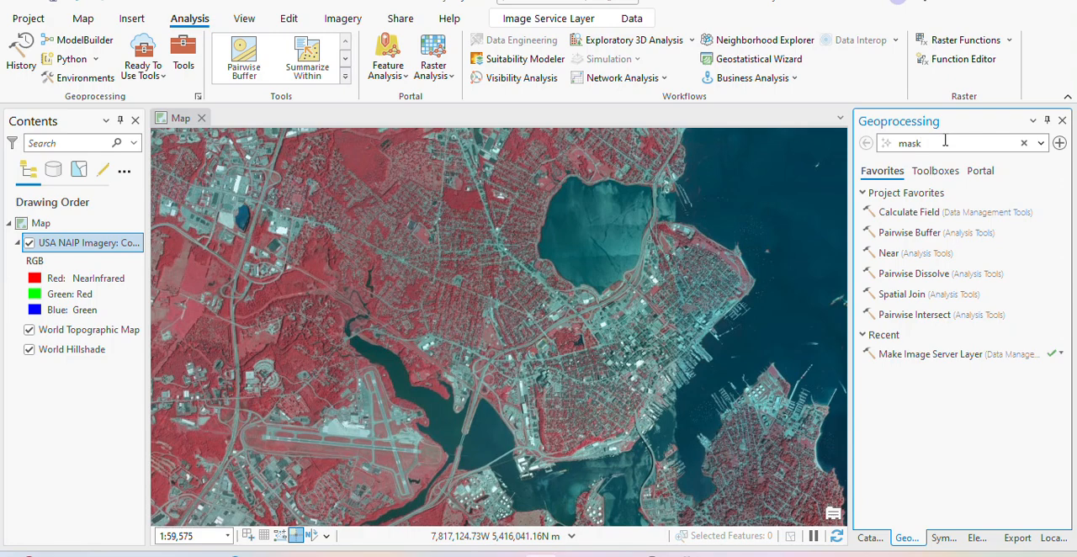
left_click(936, 171)
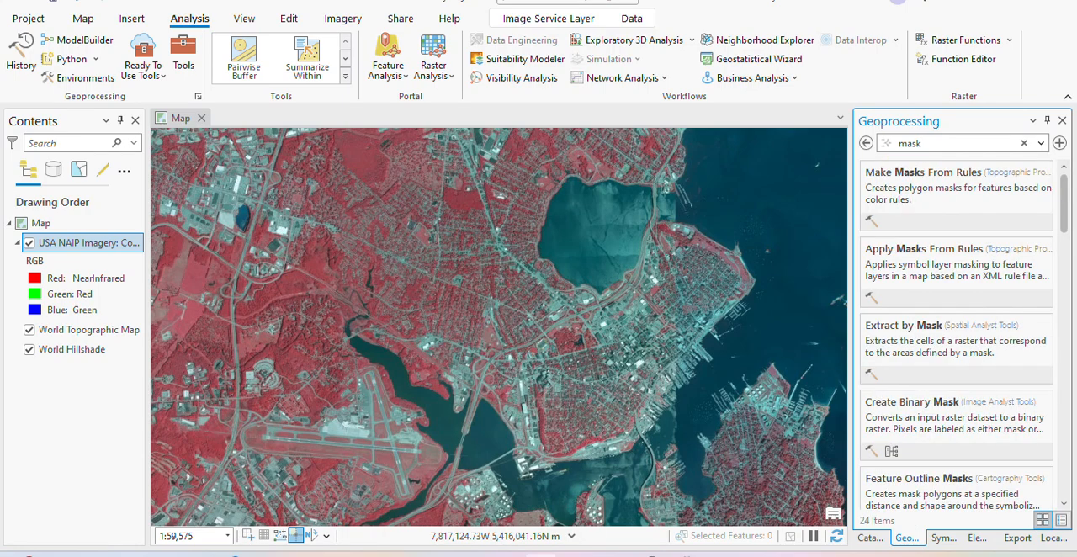
left_click(954, 375)
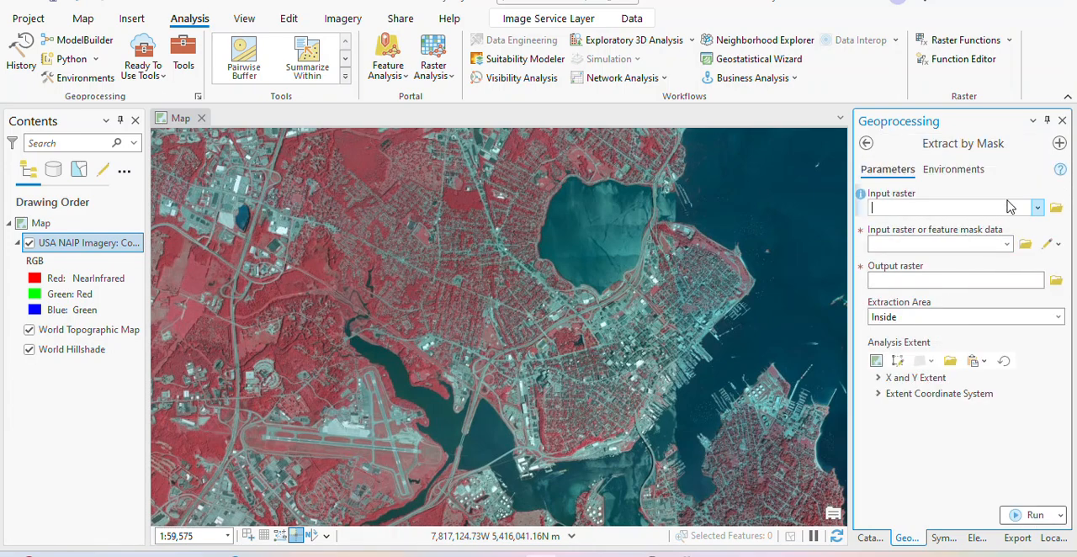
left_click(1038, 208)
left_click(949, 226)
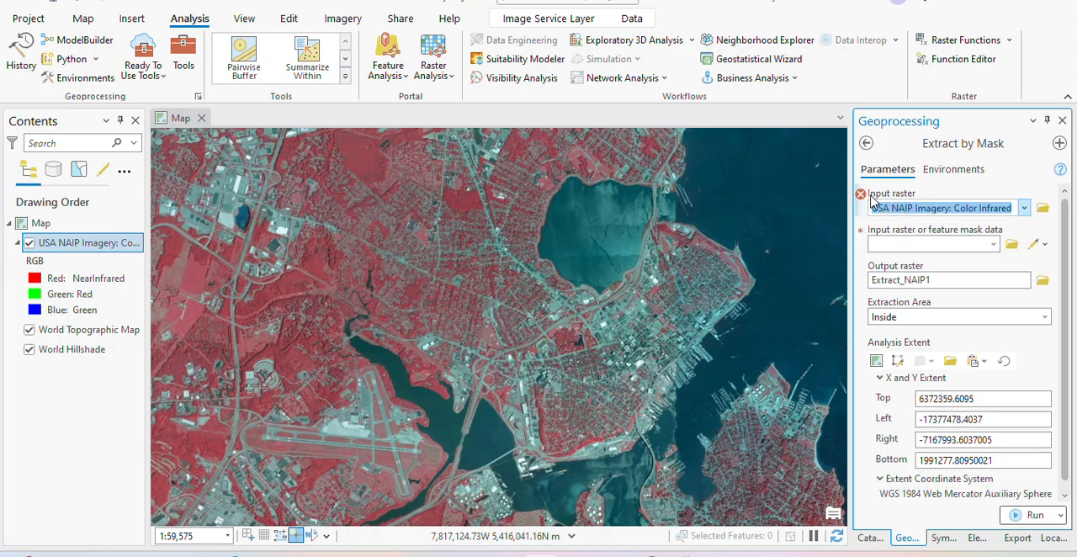
mouse_move(865, 201)
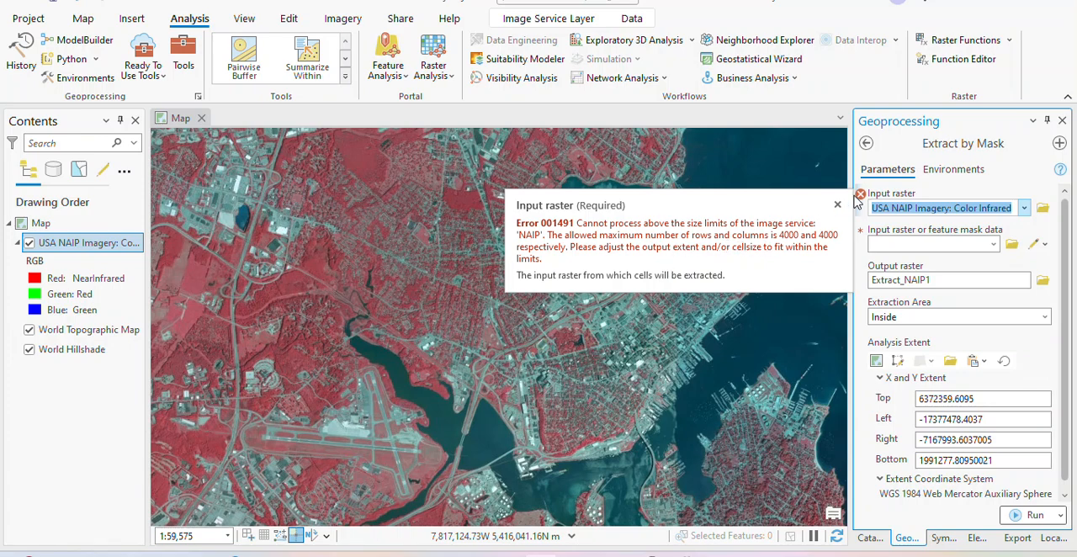
left_click(866, 143)
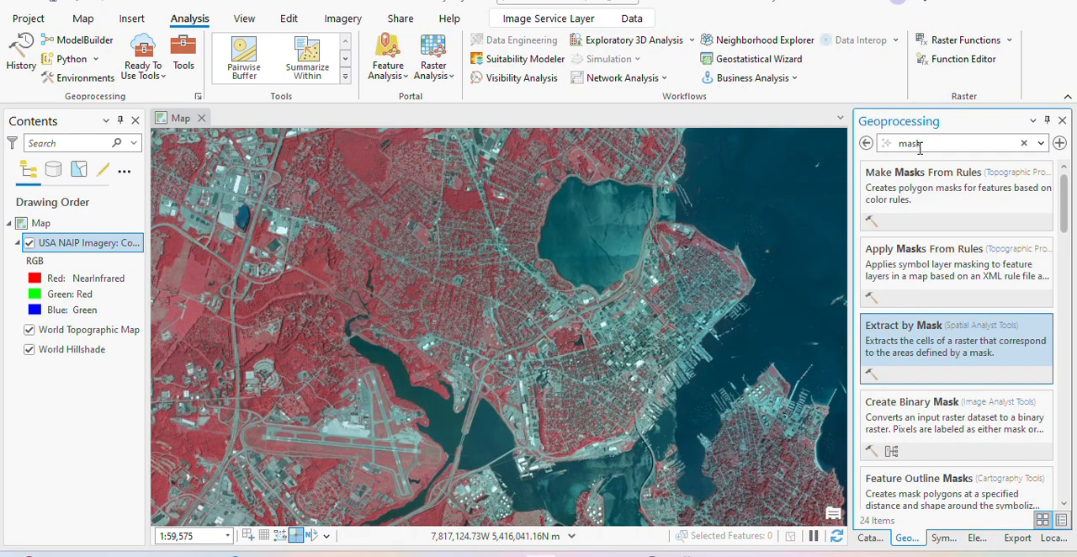
- Find the Clip Raster tool and try to use USA NAIP Imagery: Color Infrared as its input raster
left_click_drag(921, 144, 875, 151)
key("BackSpace")
type("C")
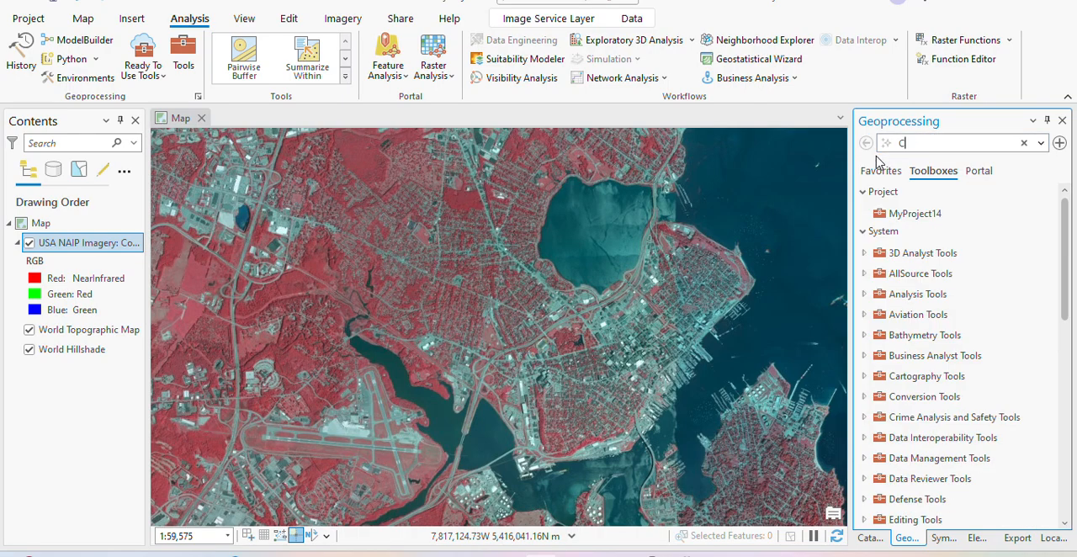
type("LIP")
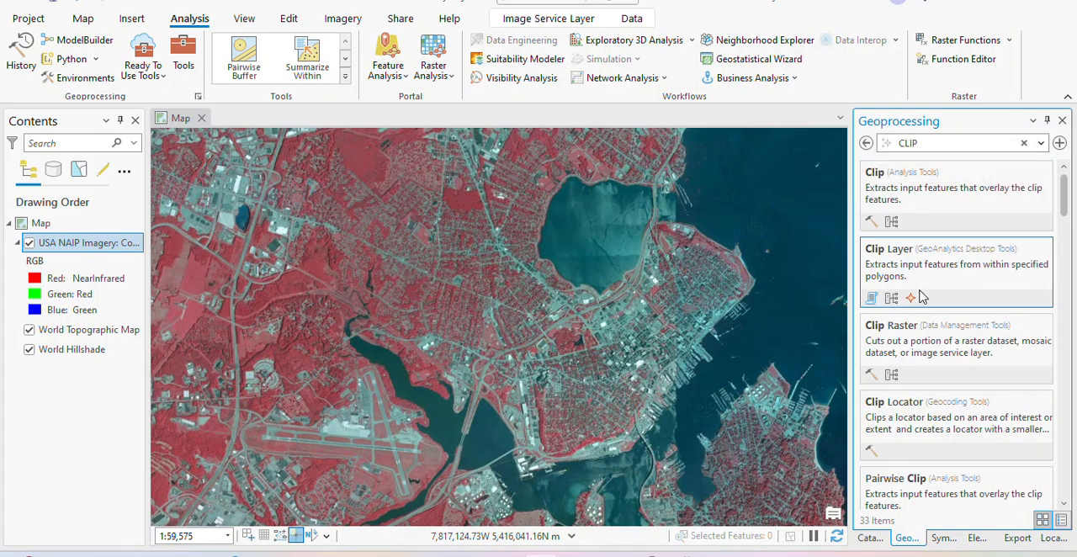
left_click(957, 349)
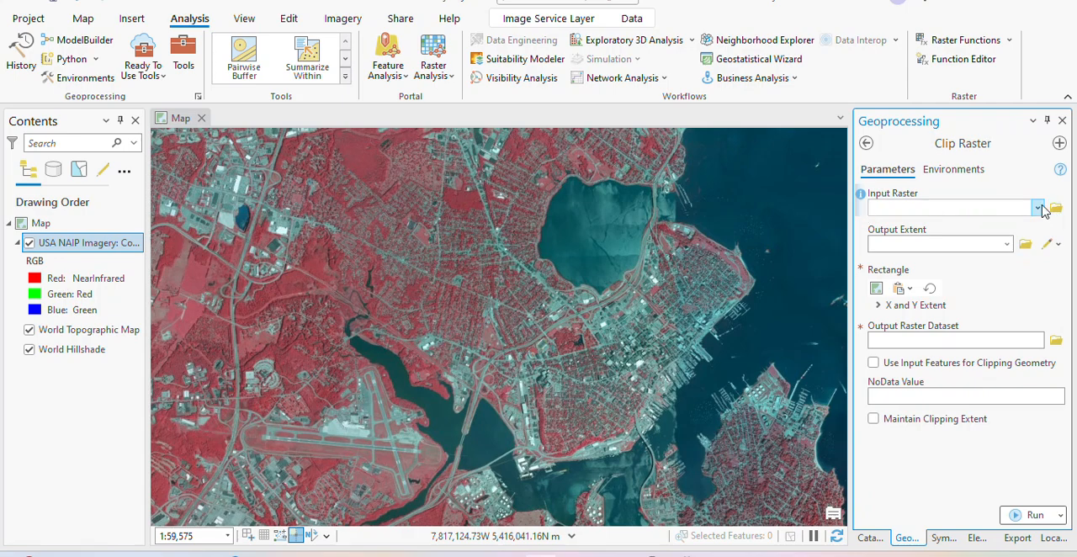
left_click(1040, 208)
left_click(951, 233)
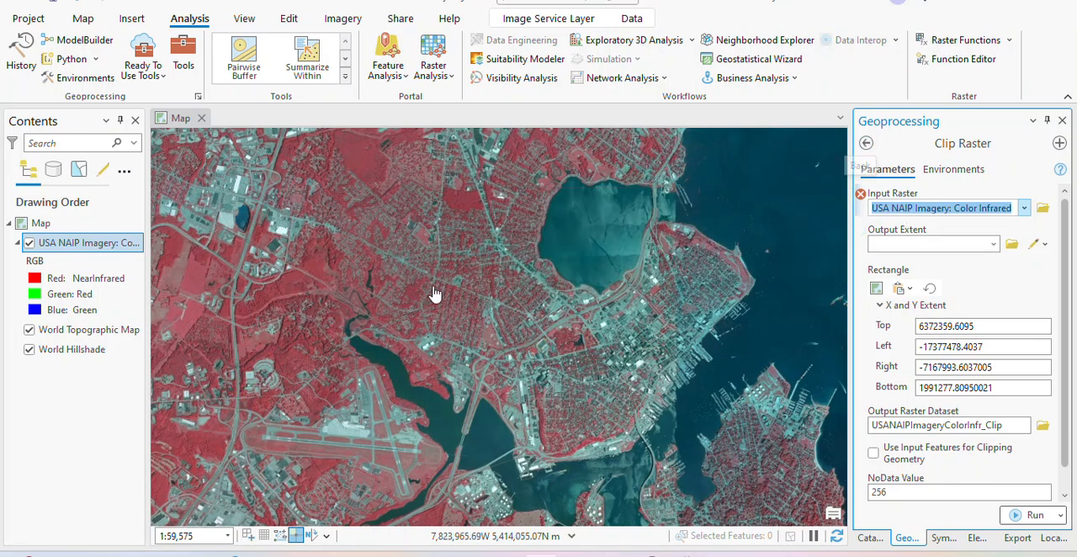
left_click(455, 8)
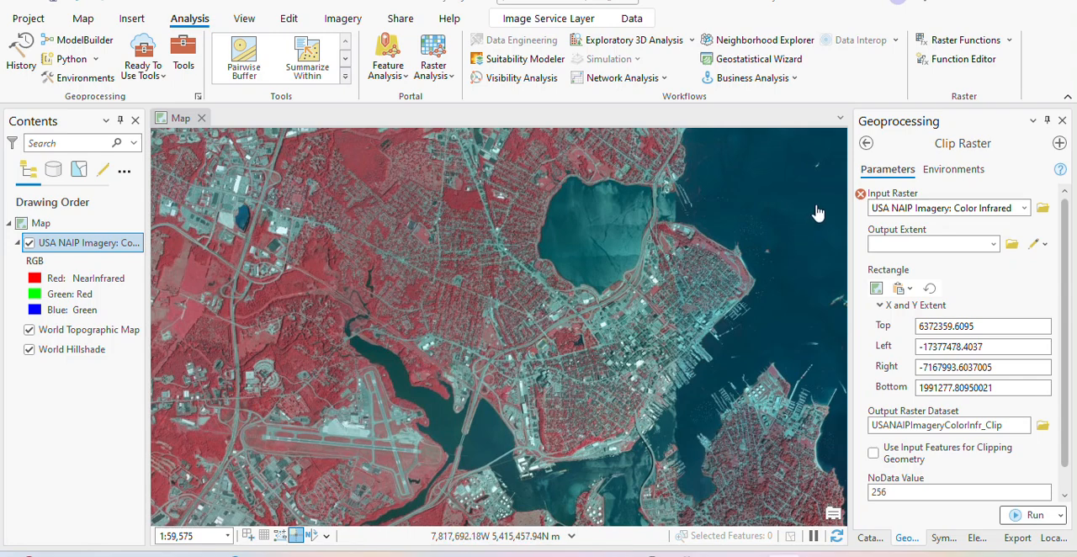
left_click(867, 144)
left_click(868, 145)
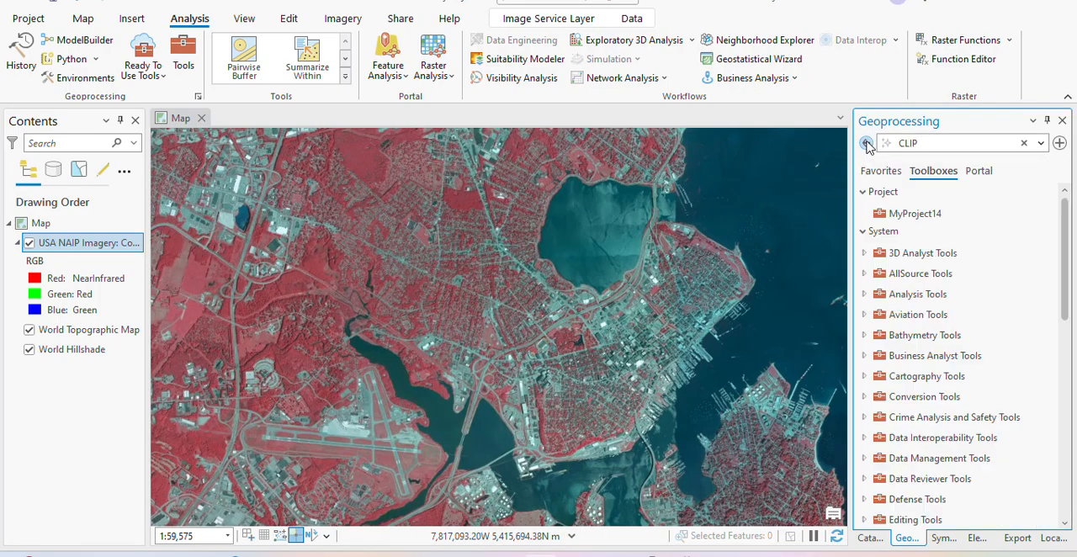
- Search the geoprocessing tools for "Make Image" and open the Make Image Server Layer tool
double_click(915, 149)
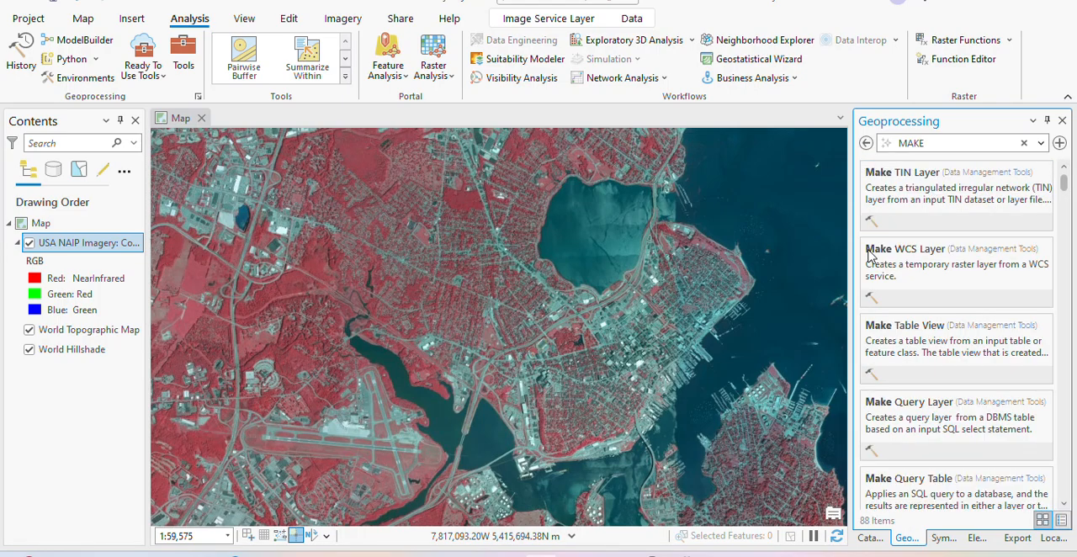
type("MAKE ")
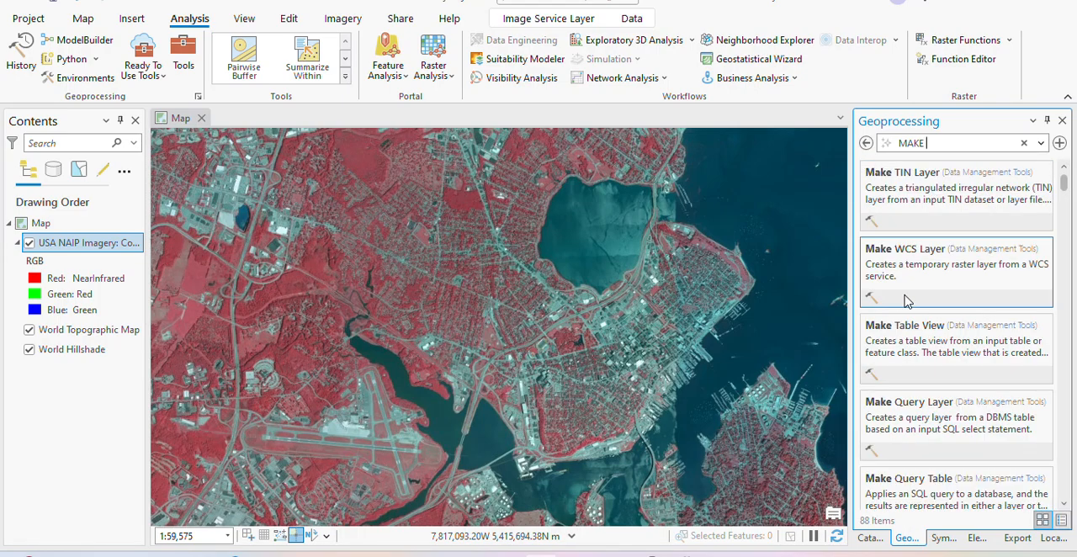
type("I")
key("BackSpace")
key("BackSpace")
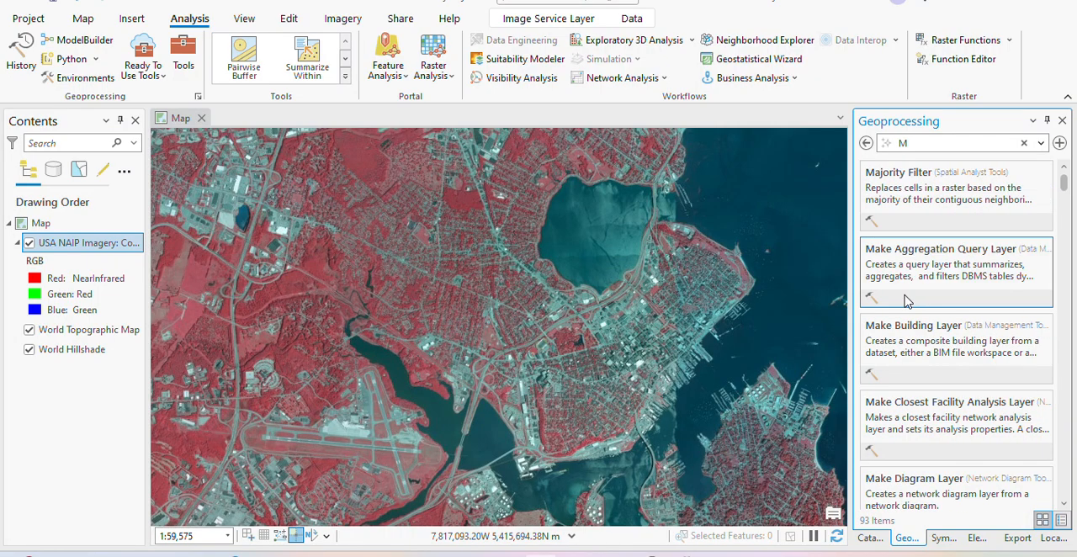
type("ke Ima")
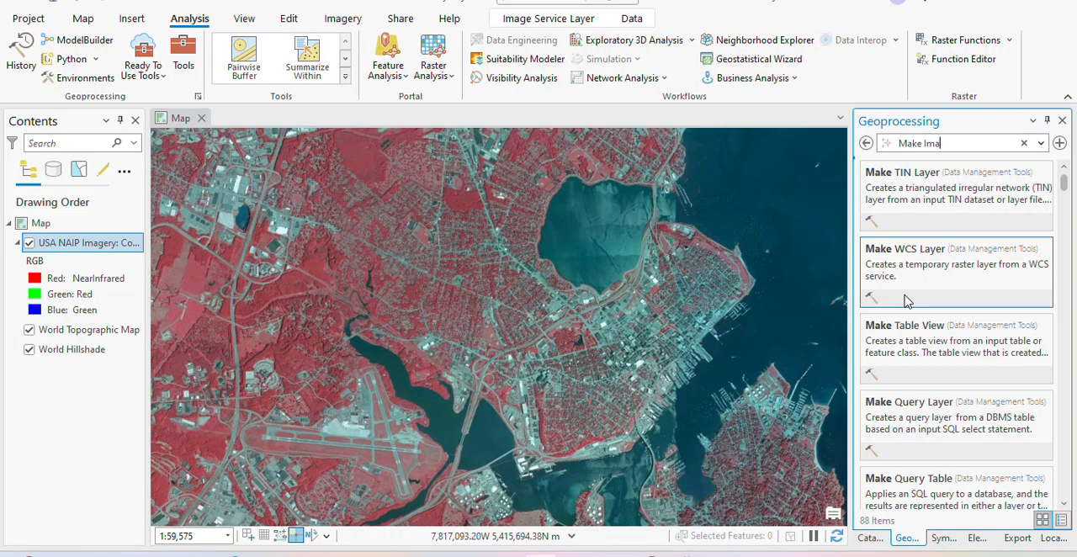
type("ge")
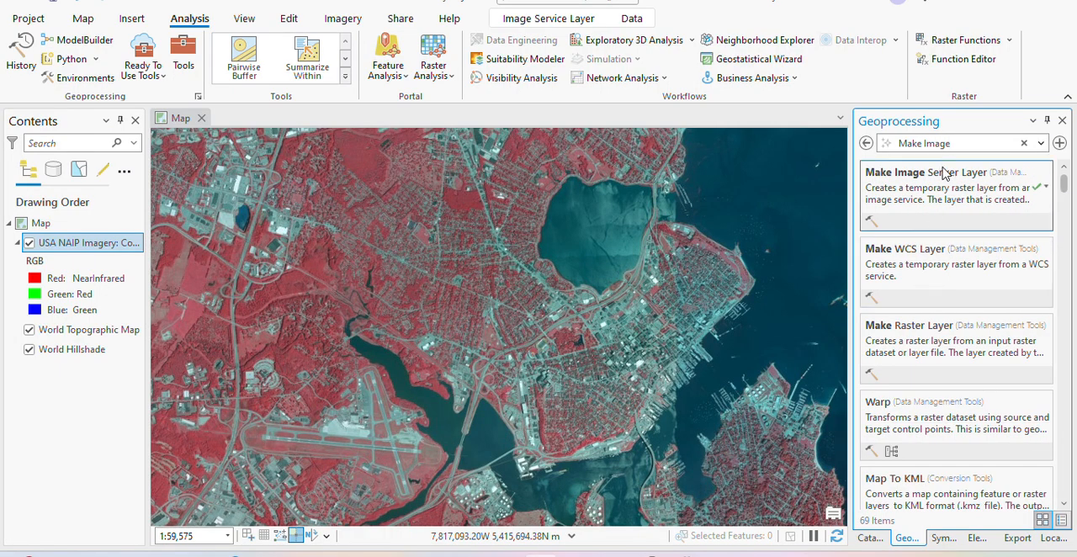
left_click(942, 174)
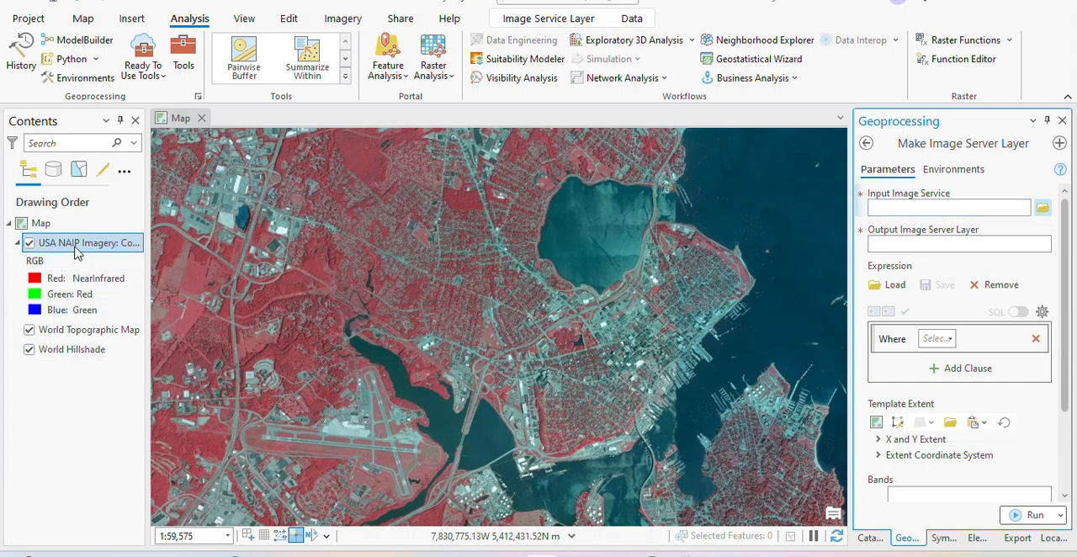
- Copy the service location URL from the source properties of the USA NAIP Imagery: Color Infrared layer
right_click(76, 253)
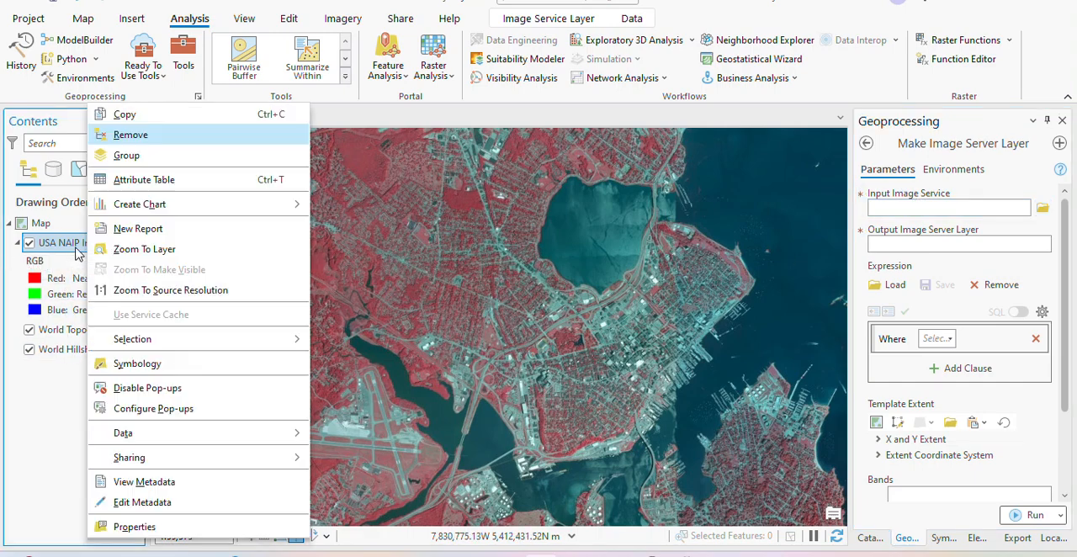
left_click(145, 527)
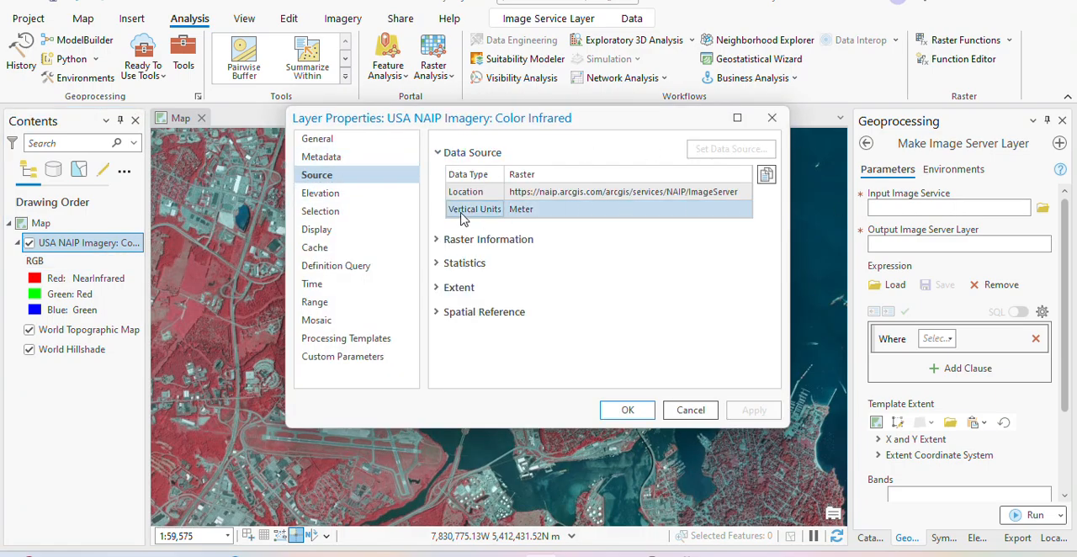
left_click(557, 193)
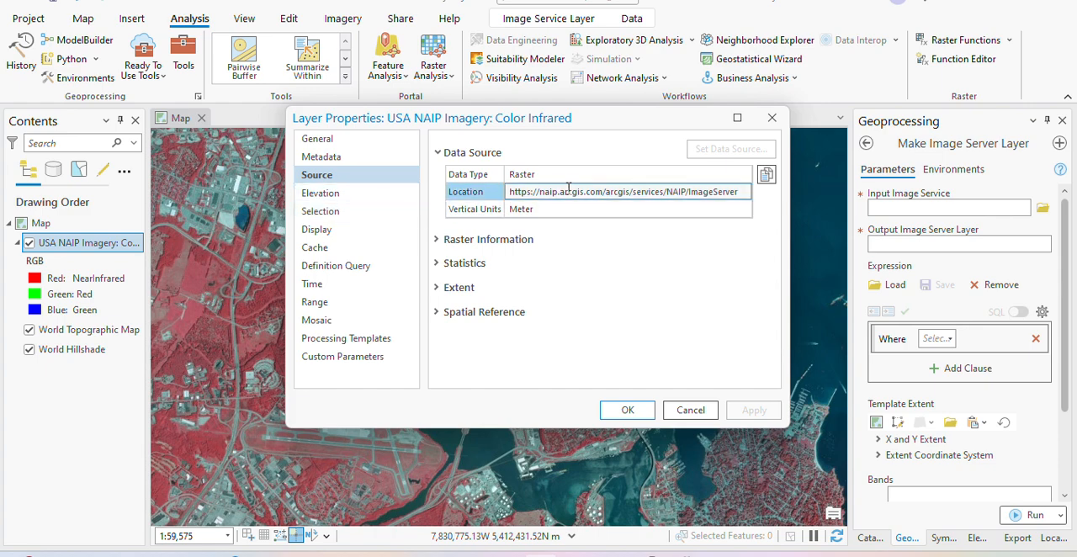
triple_click(576, 191)
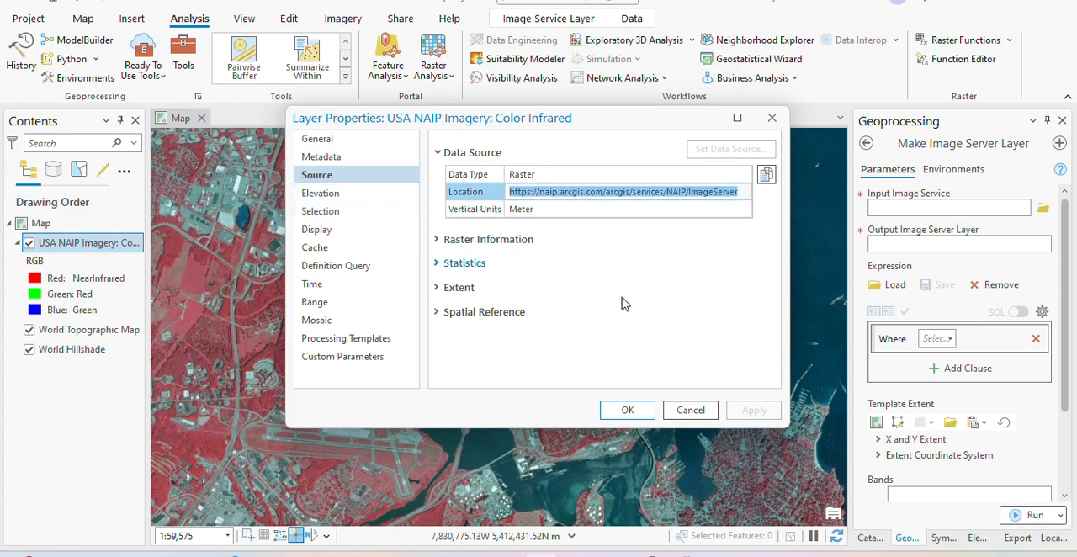
left_click(629, 409)
- Use the copied NAIP ImageServer URL as the input image service, with NAIP_Layer as the output image server layer
left_click(936, 206)
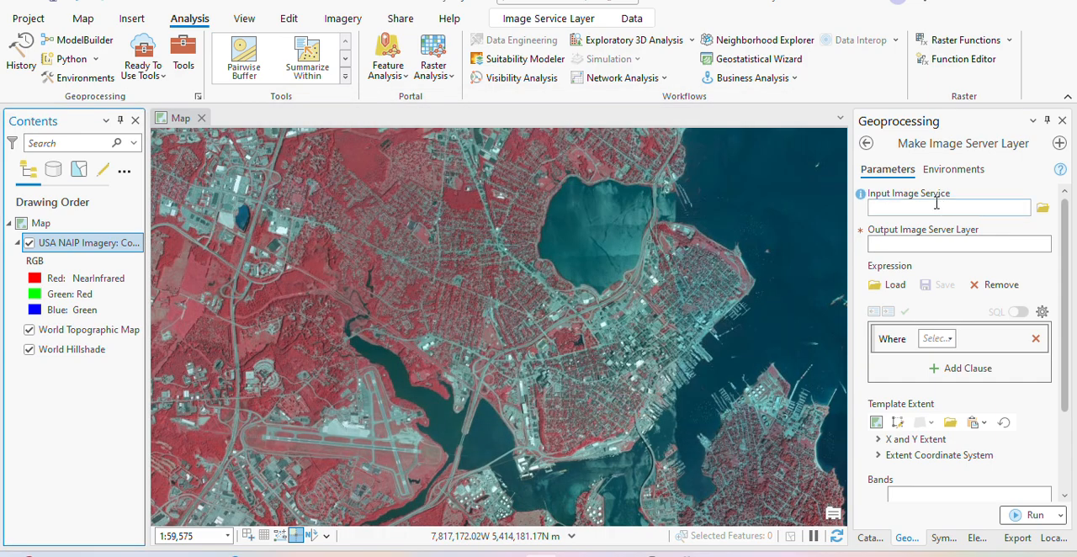
key("ctrl+v")
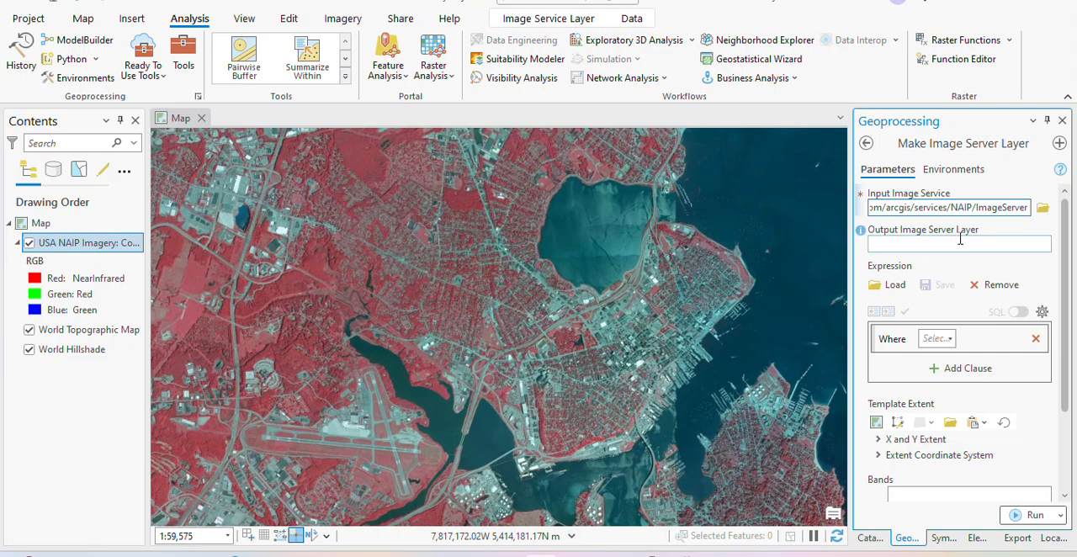
left_click(983, 222)
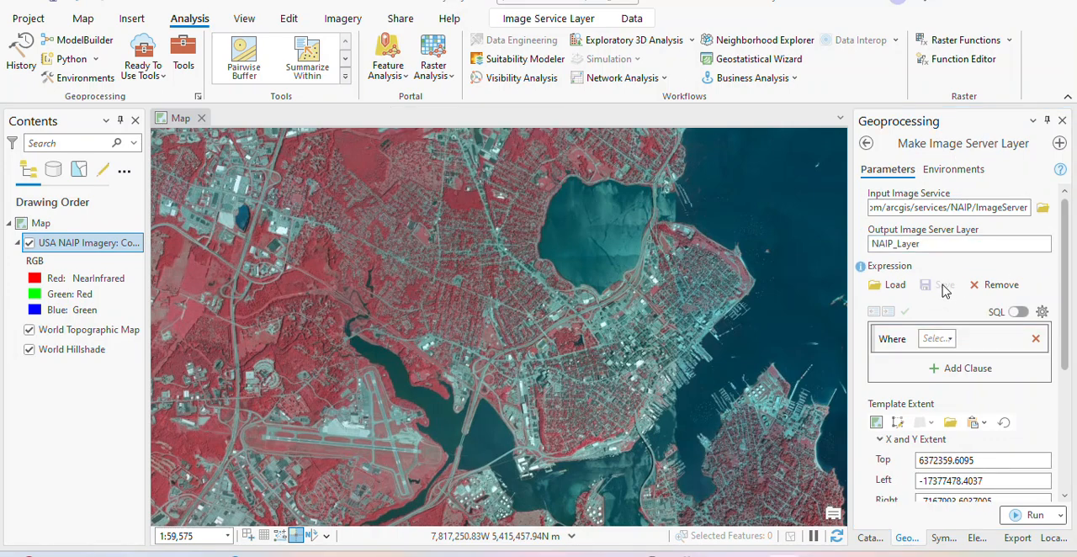
- Review the tool's expression, template extent, bands, output cell size and processing template parameters
scroll(945, 290, "down", 1)
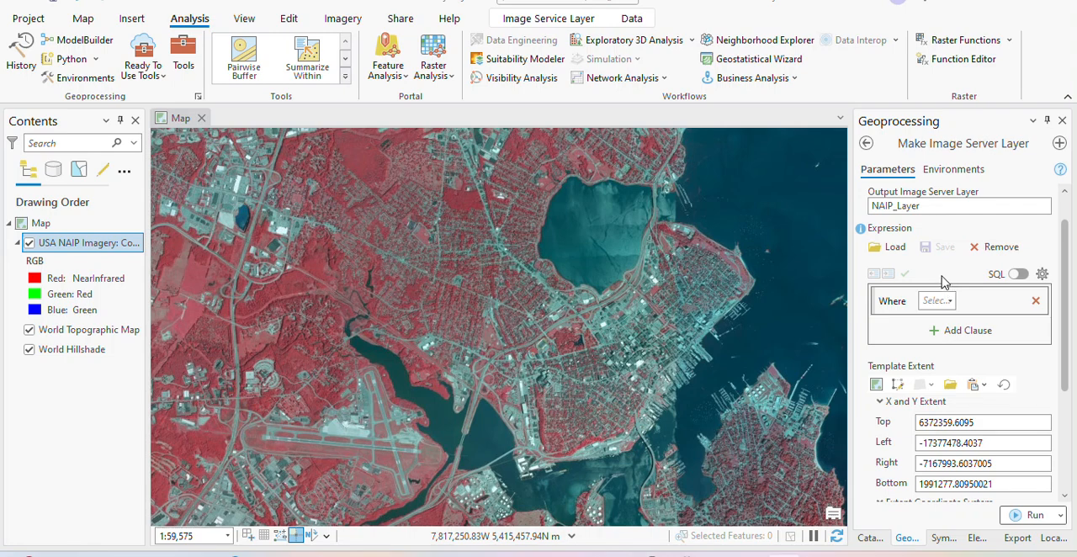
scroll(942, 266, "up", 1)
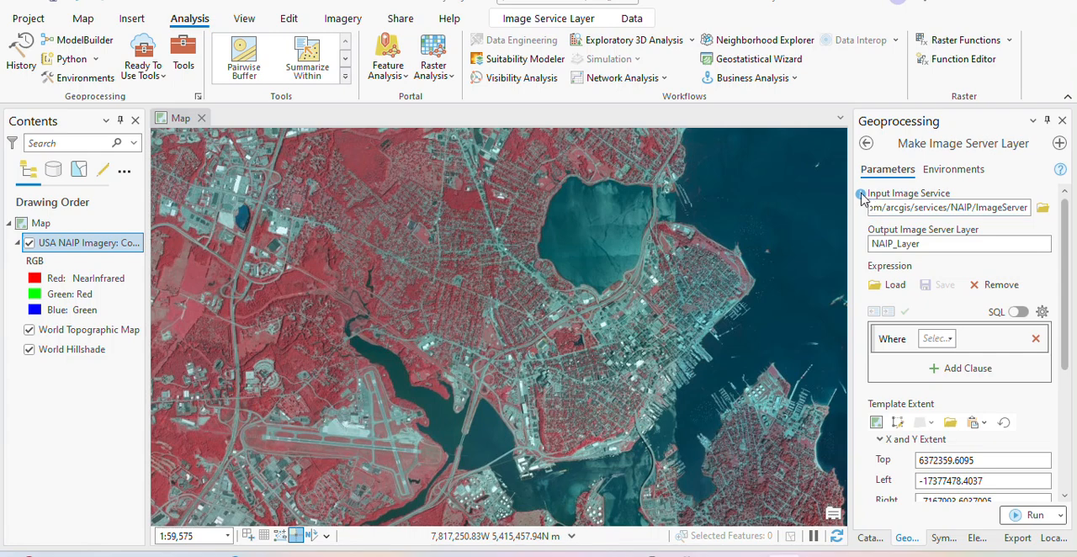
mouse_move(861, 197)
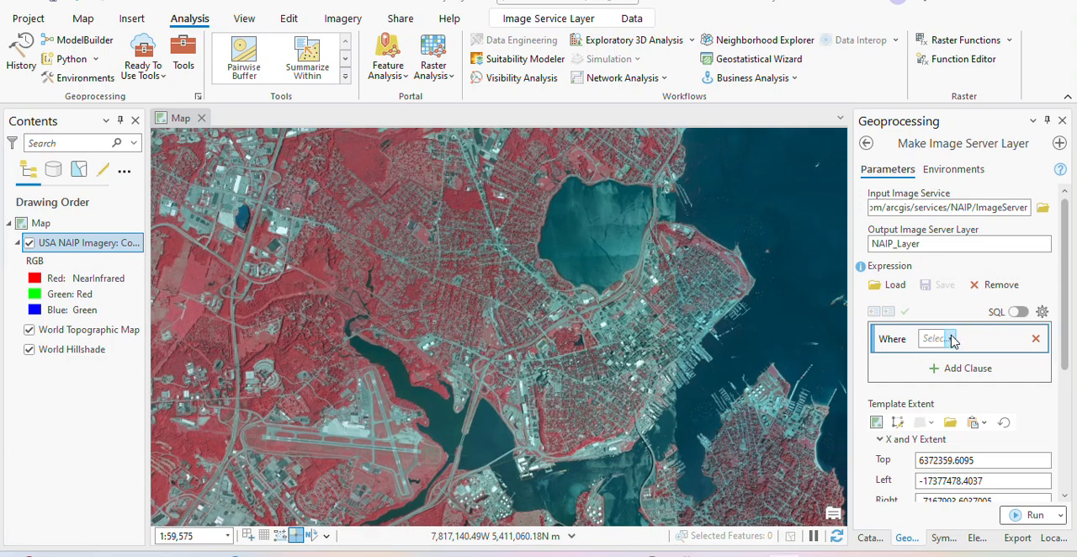
scroll(957, 454, "down", 1)
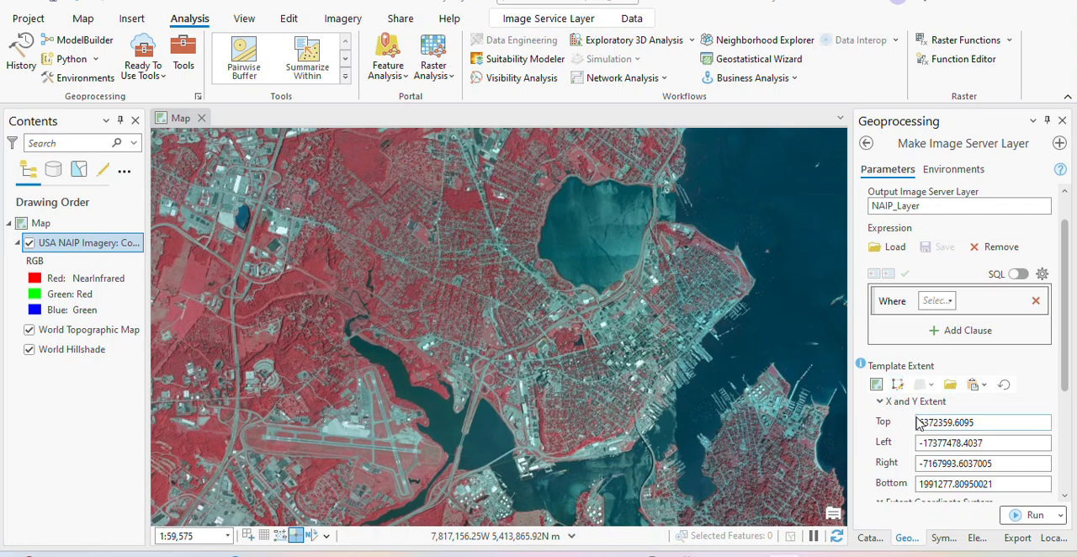
scroll(920, 425, "down", 3)
scroll(915, 430, "down", 2)
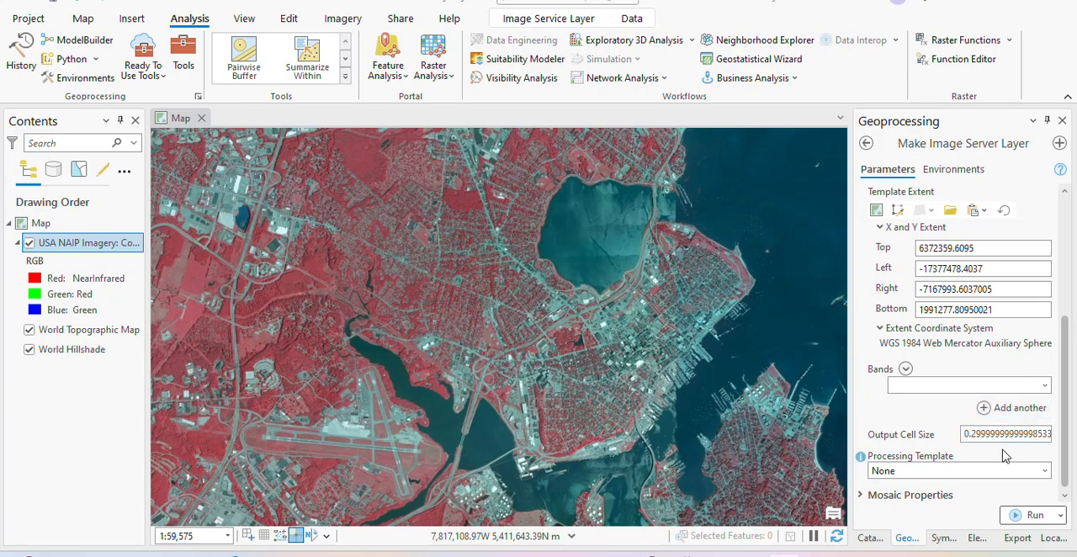
scroll(960, 469, "up", 5)
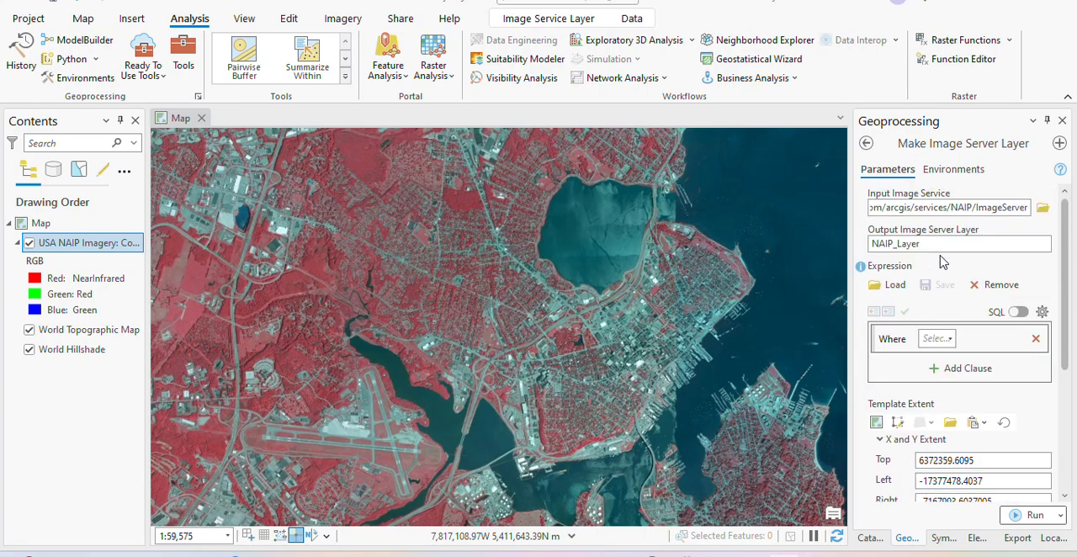
- Set the output coordinate system environment to WGS 1984 Web Mercator Auxiliary Sphere and return to the tool's parameters
left_click(947, 172)
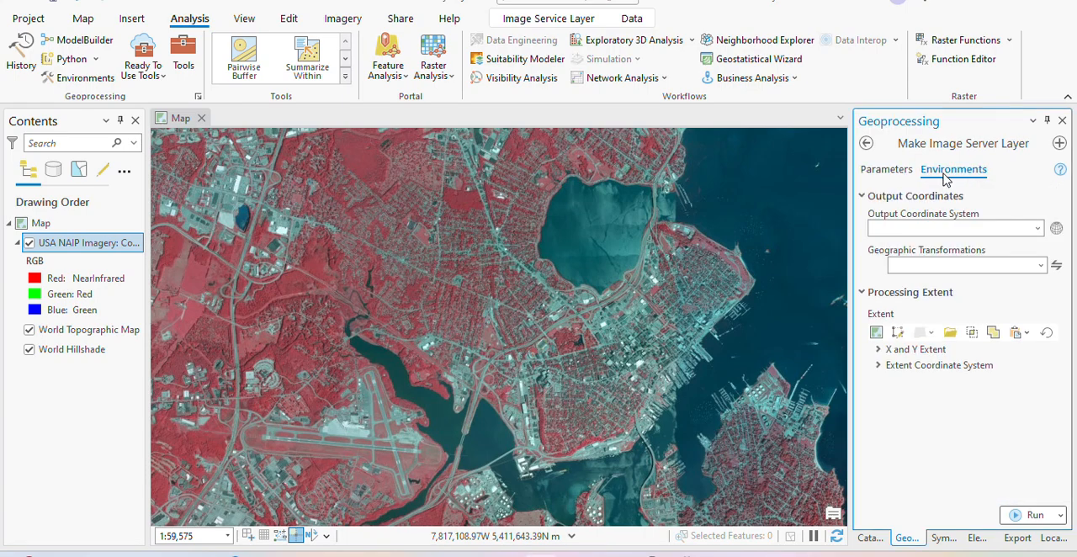
left_click(1037, 227)
left_click(956, 250)
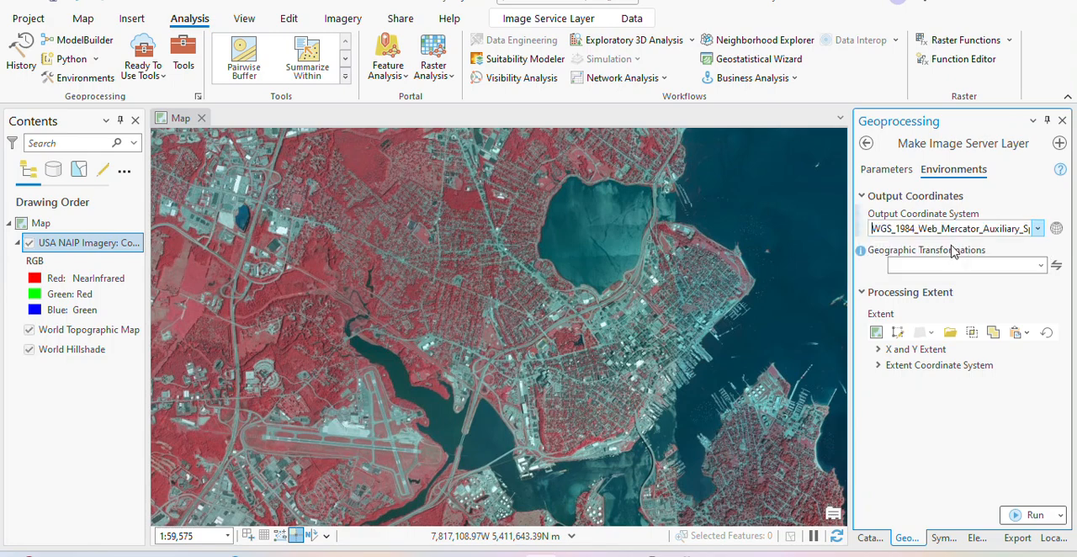
left_click(881, 172)
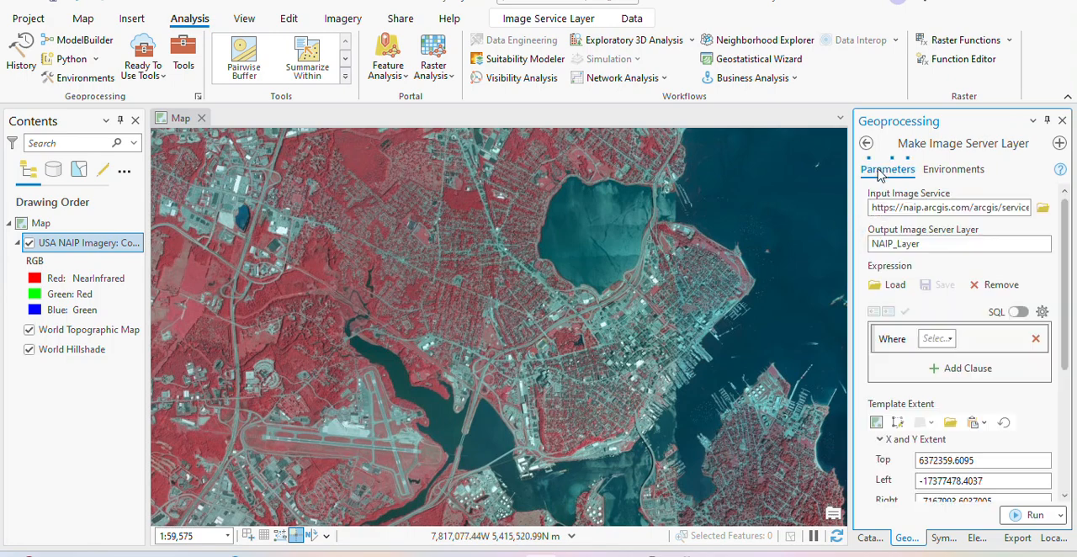
- Draw a template extent over Portland, from about -7829845, 5416215 to -7818298, 5409154, and run Make Image Server Layer
scroll(950, 463, "down", 3)
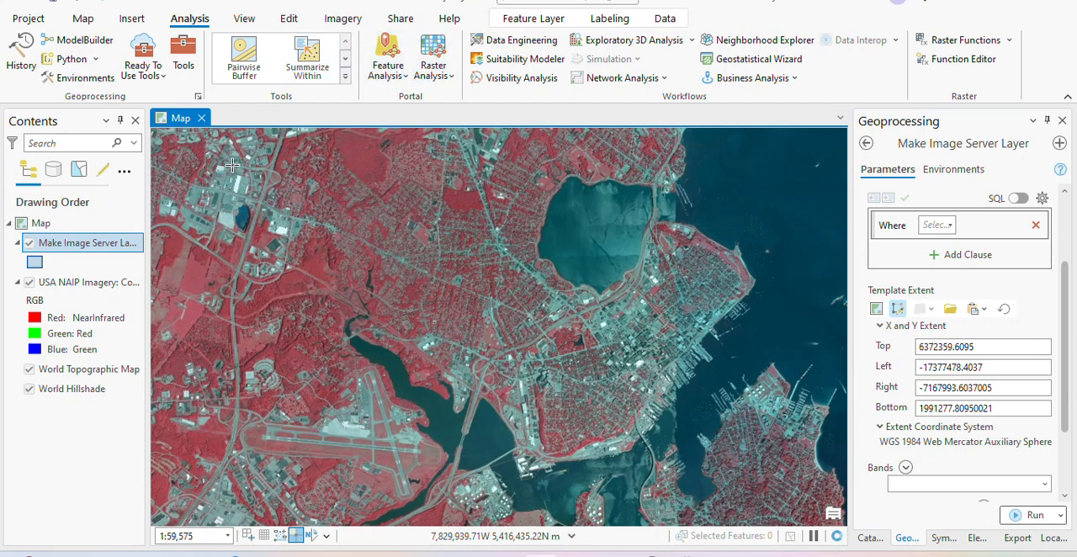
left_click_drag(209, 167, 578, 395)
scroll(813, 525, "down", 2)
scroll(609, 355, "down", 1)
scroll(437, 309, "down", 1)
scroll(648, 427, "up", 2)
scroll(625, 422, "up", 1)
scroll(581, 383, "down", 1)
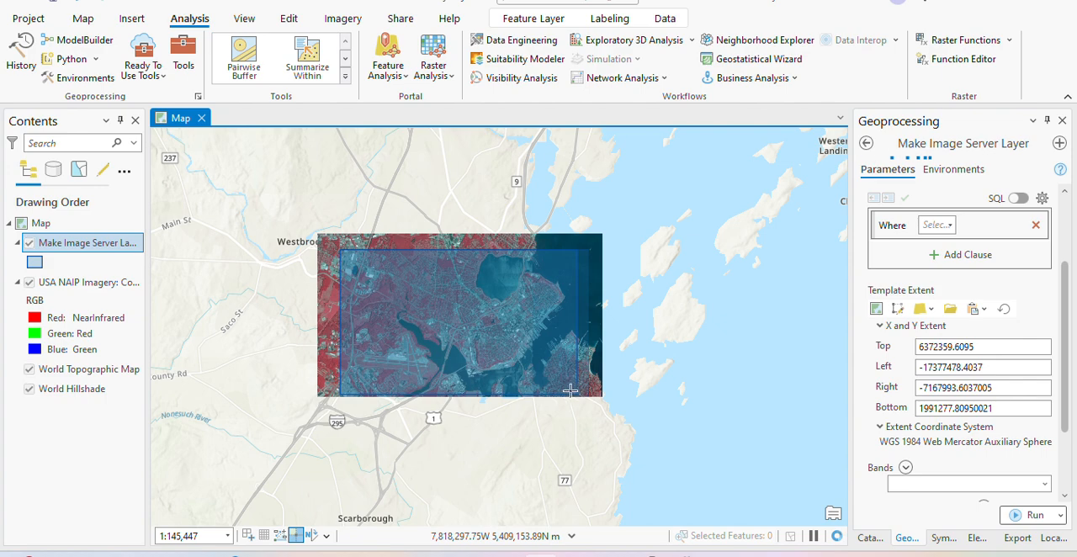
scroll(386, 315, "up", 2)
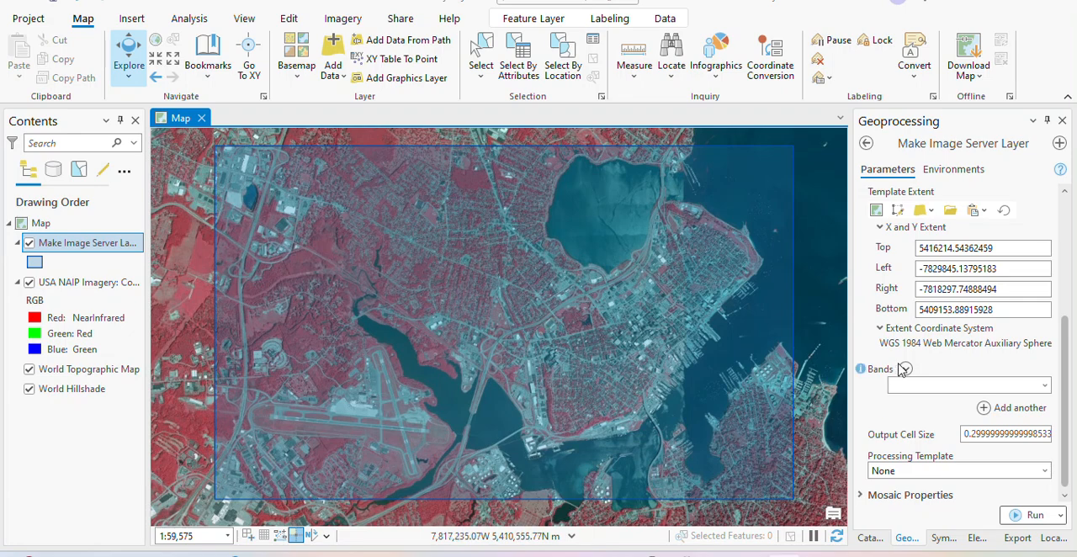
left_click(1033, 516)
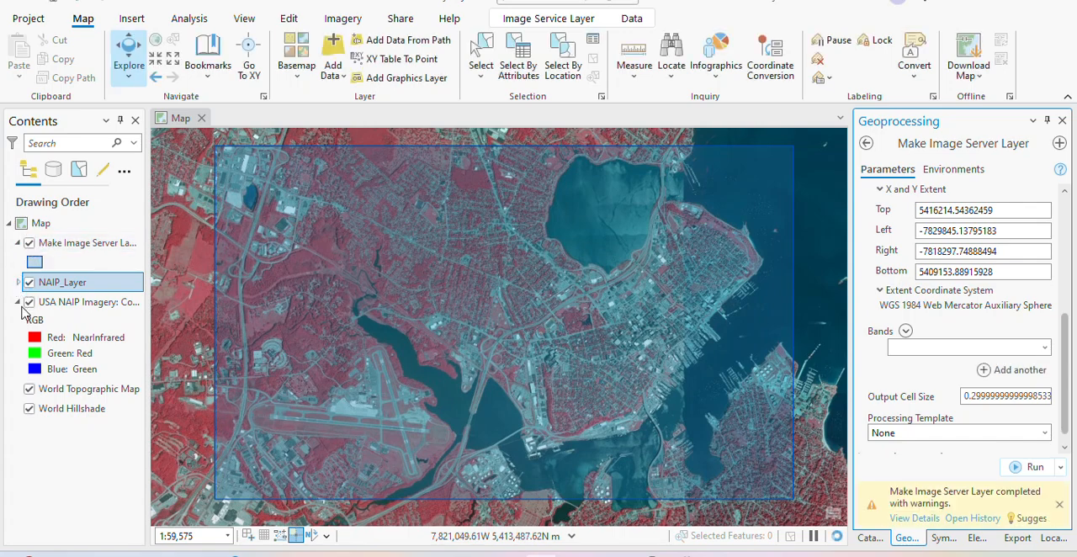
- Turn off the original USA NAIP Imagery: Color Infrared layer and inspect the extent of the extracted NAIP_Layer
left_click(28, 302)
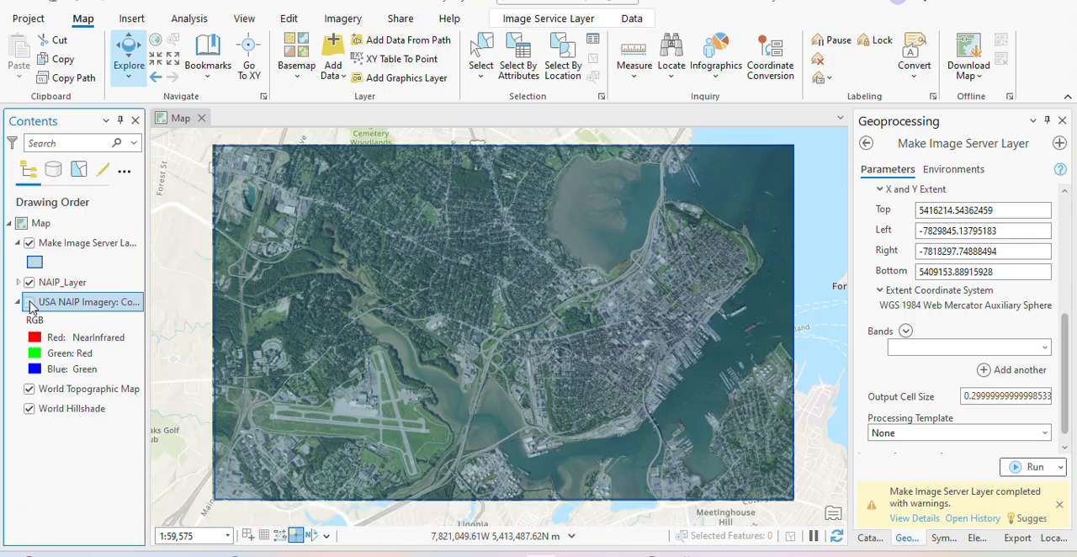
scroll(340, 328, "down", 2)
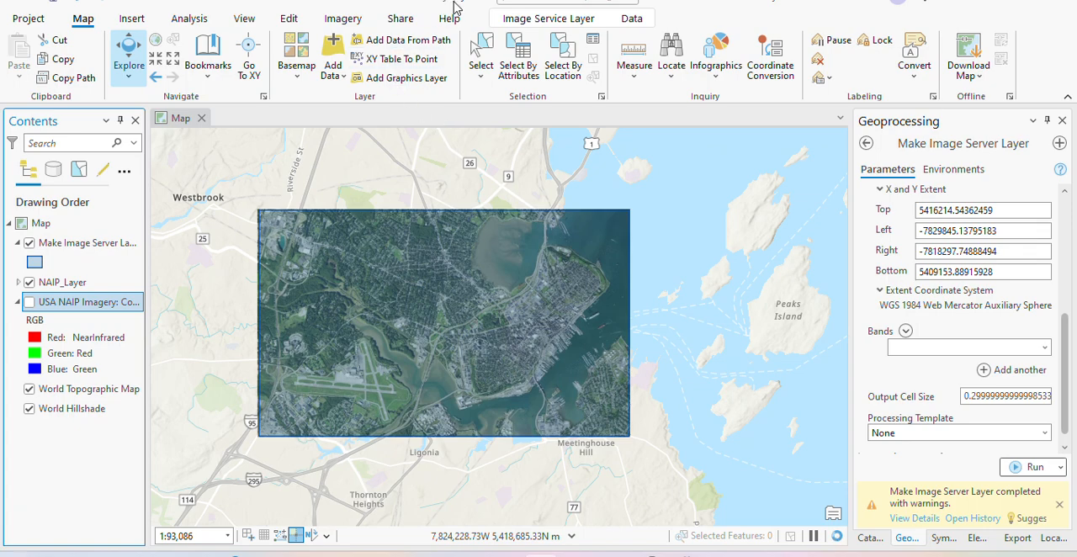
left_click(523, 18)
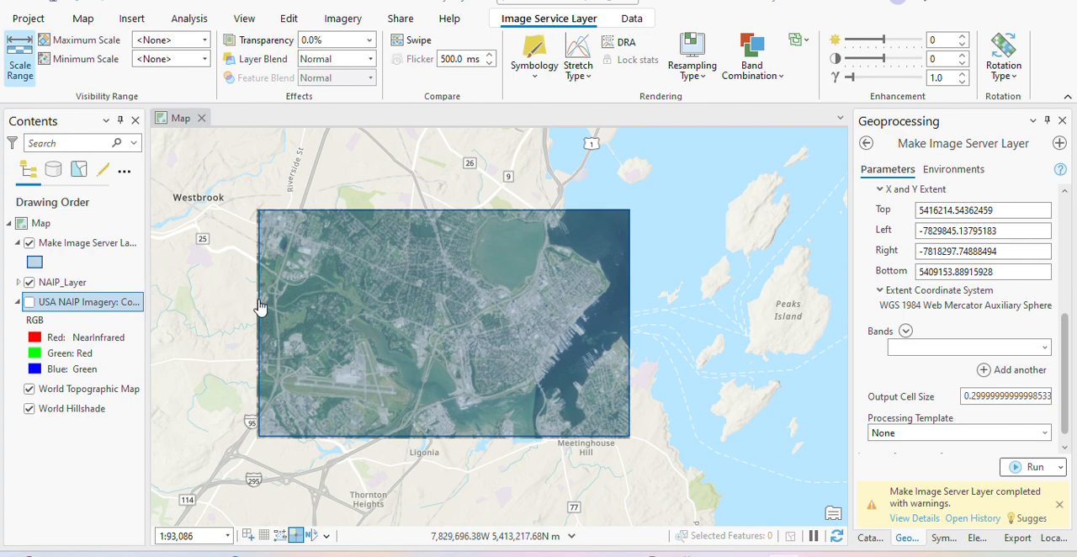
scroll(230, 263, "up", 1)
scroll(231, 263, "up", 1)
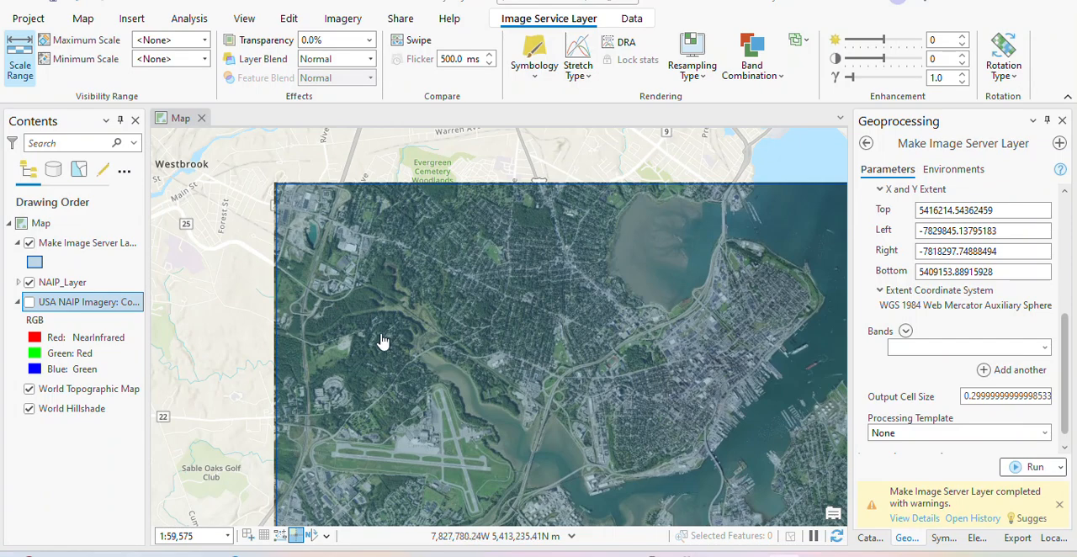
left_click_drag(379, 338, 377, 266)
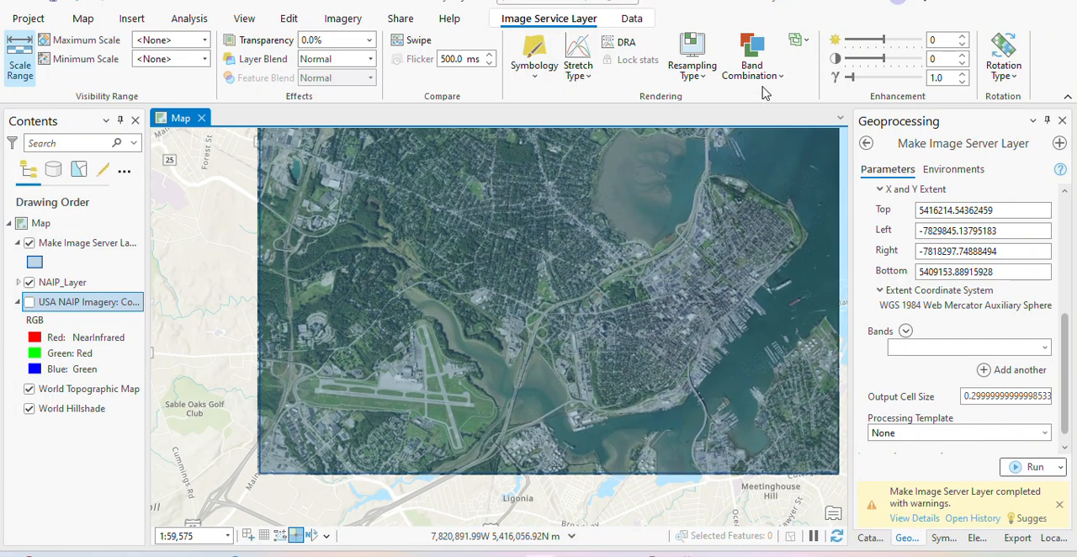
- Change the band combination of NAIP_Layer to Color Infrared
left_click(755, 67)
left_click(629, 168)
left_click(57, 283)
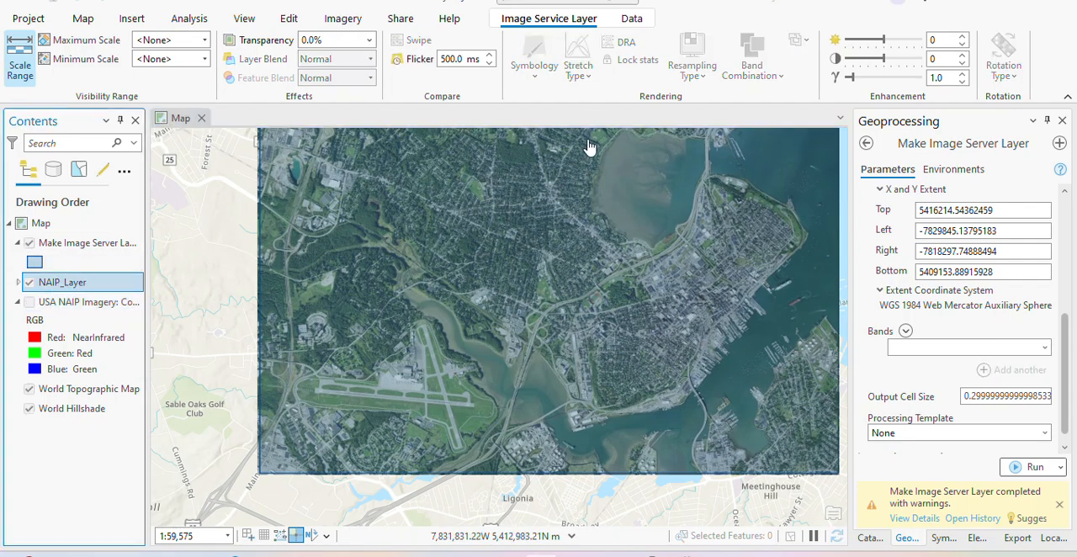
left_click(753, 78)
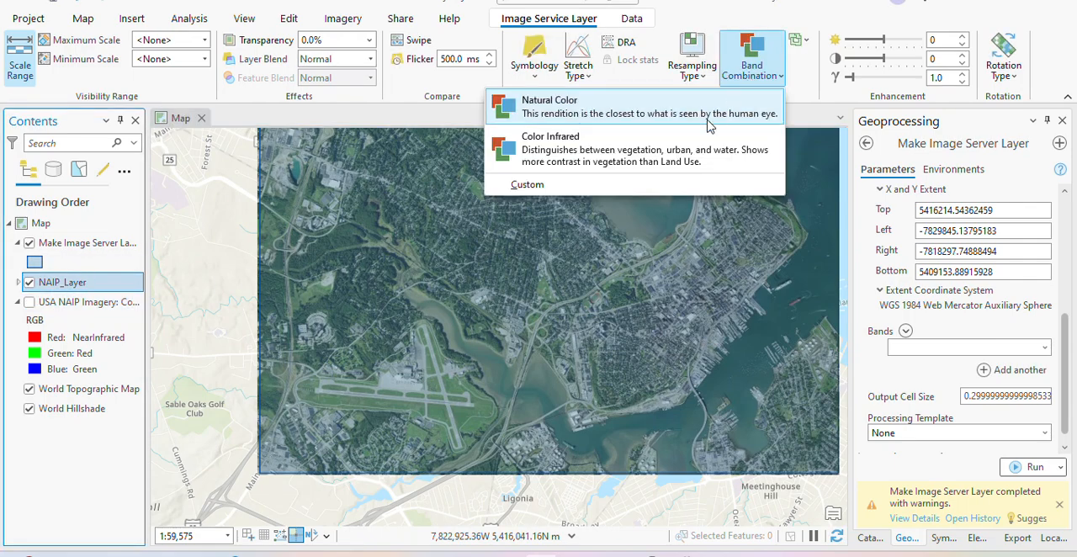
left_click(658, 157)
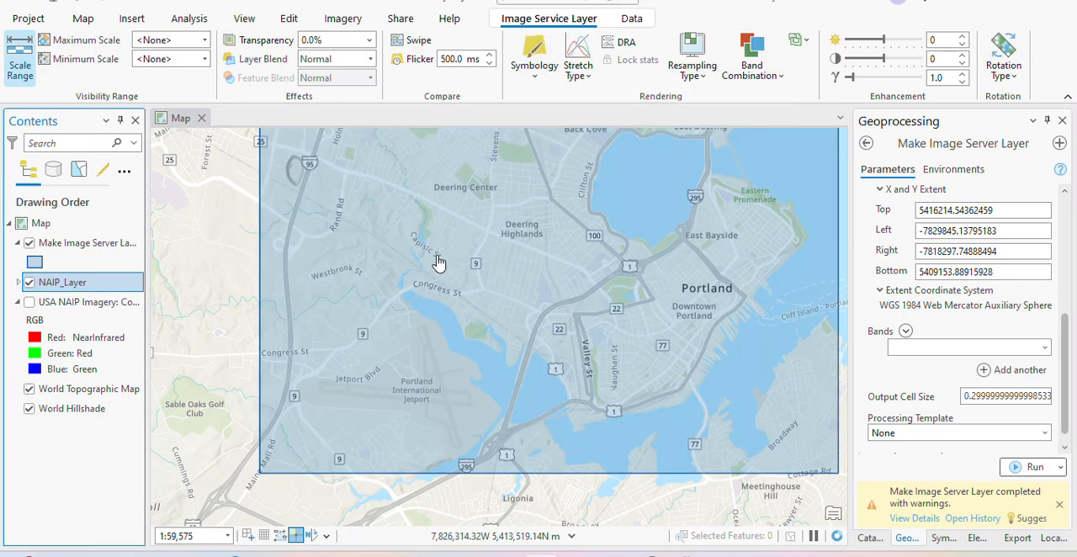
- Examine the extracted color infrared imagery at several scales, including the sports fields and downtown Portland
left_click_drag(438, 262, 421, 293)
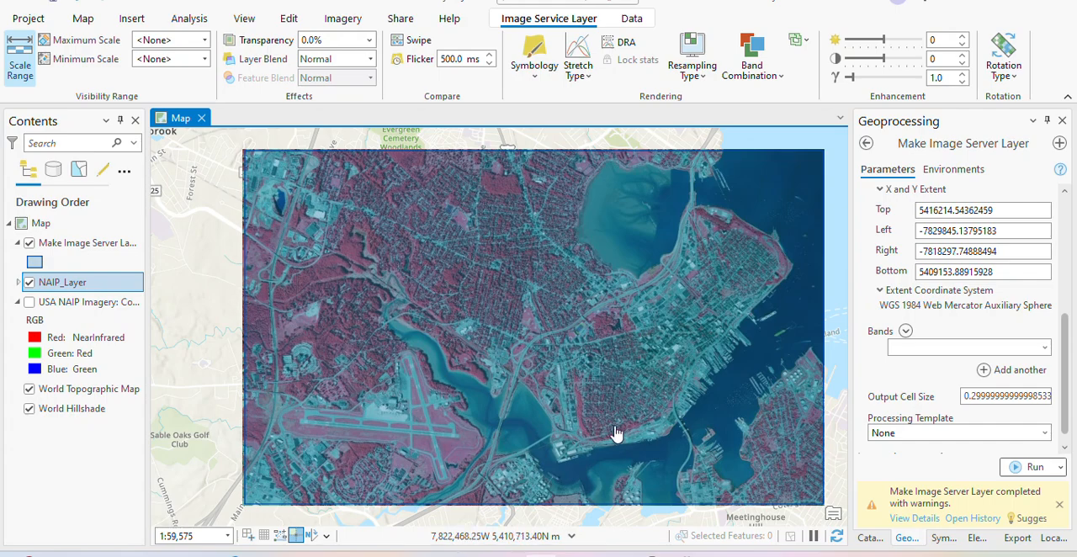
scroll(436, 234, "up", 1)
scroll(436, 234, "up", 5)
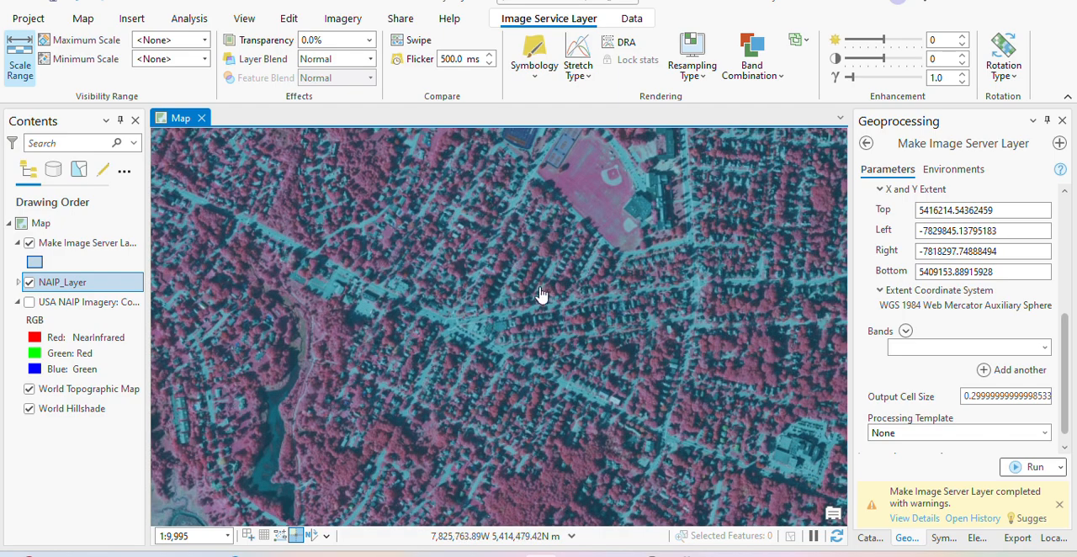
scroll(528, 340, "down", 3)
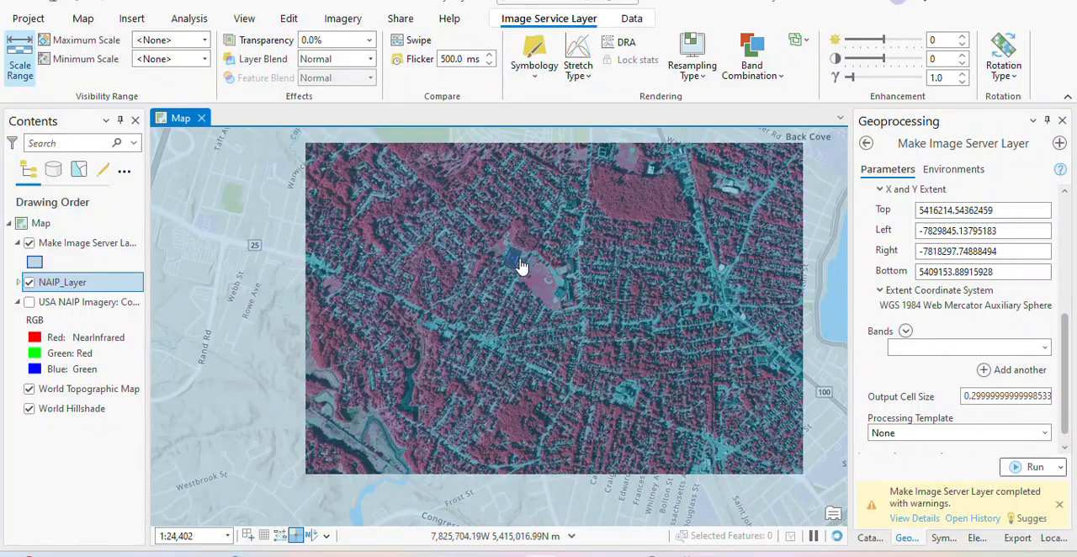
scroll(513, 259, "up", 7)
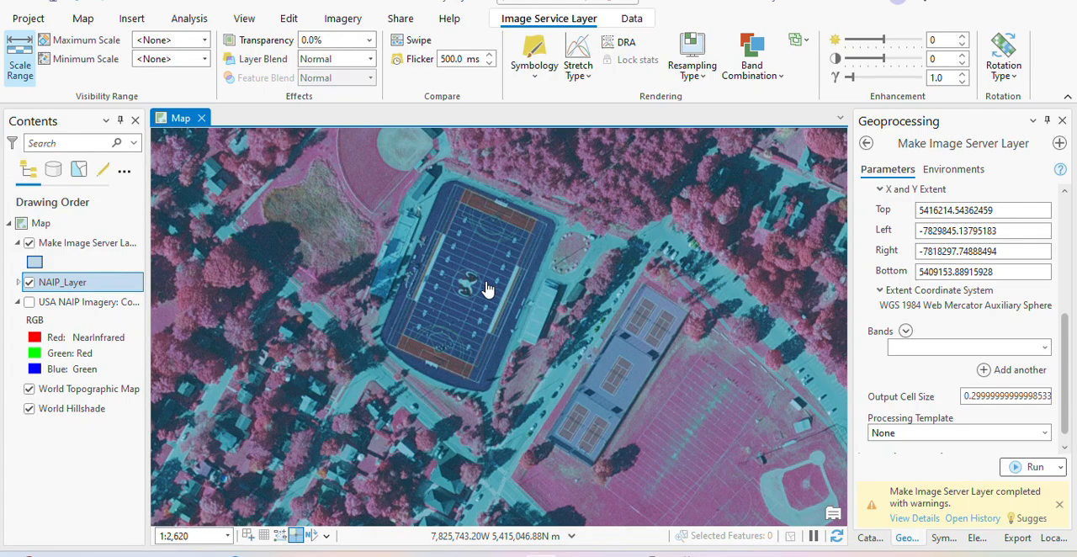
scroll(450, 271, "down", 4)
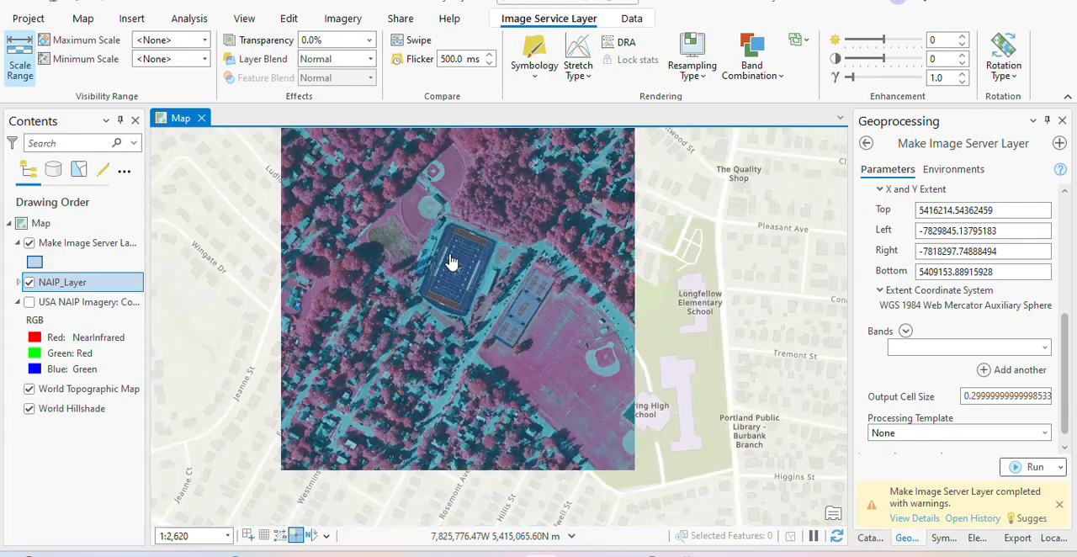
scroll(446, 274, "down", 5)
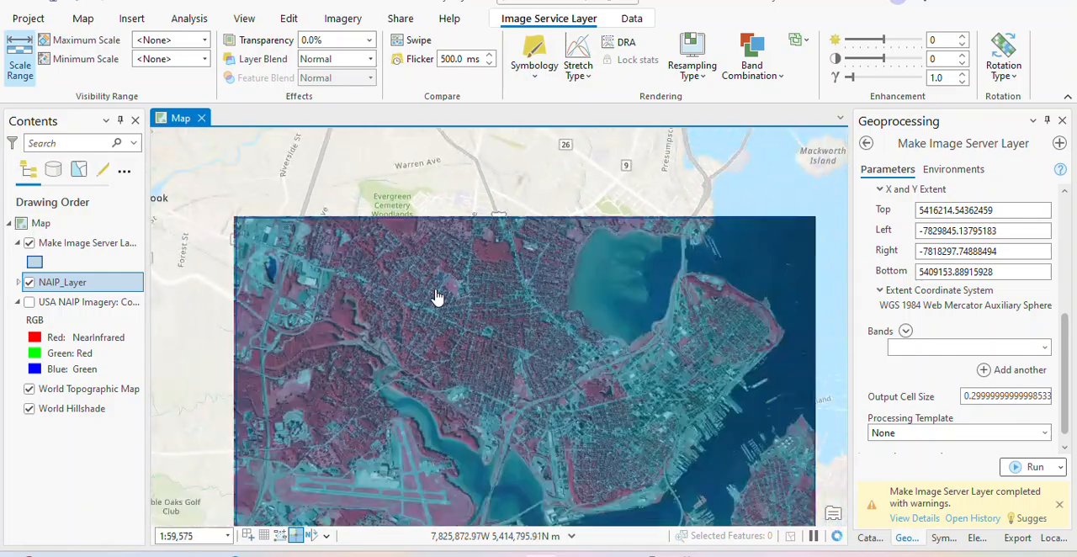
left_click_drag(493, 298, 464, 216)
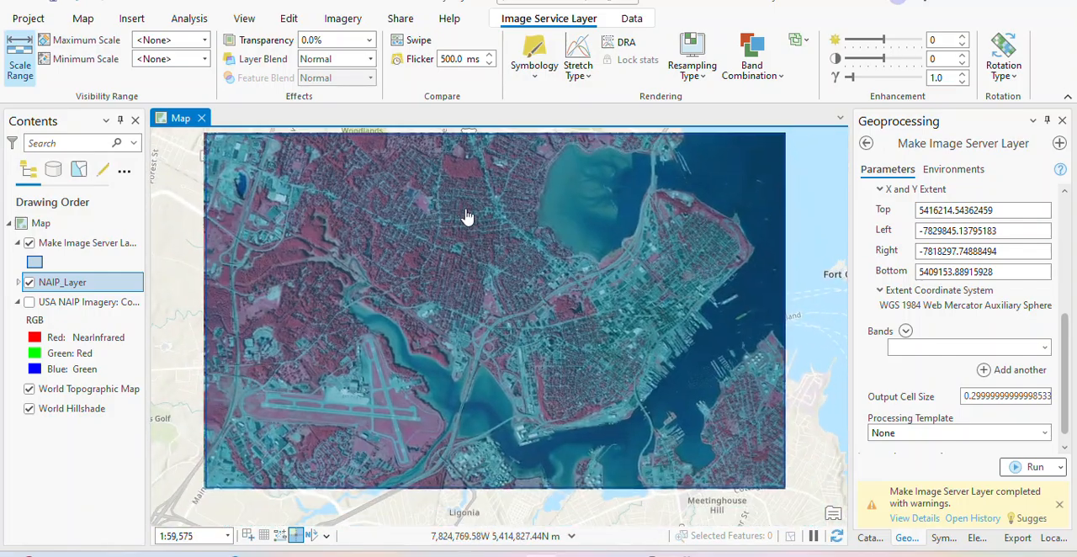
scroll(627, 324, "up", 7)
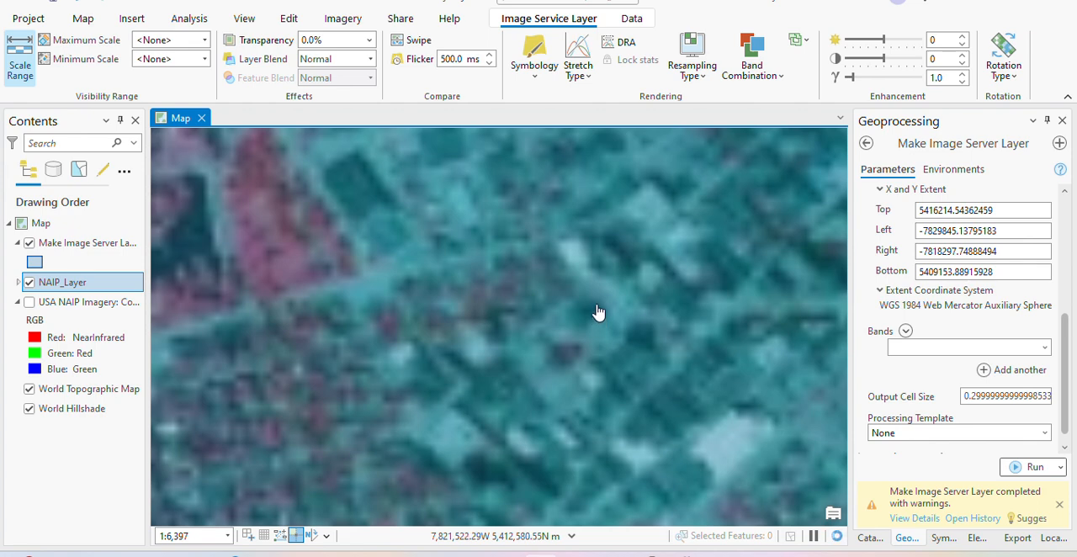
scroll(597, 316, "down", 2)
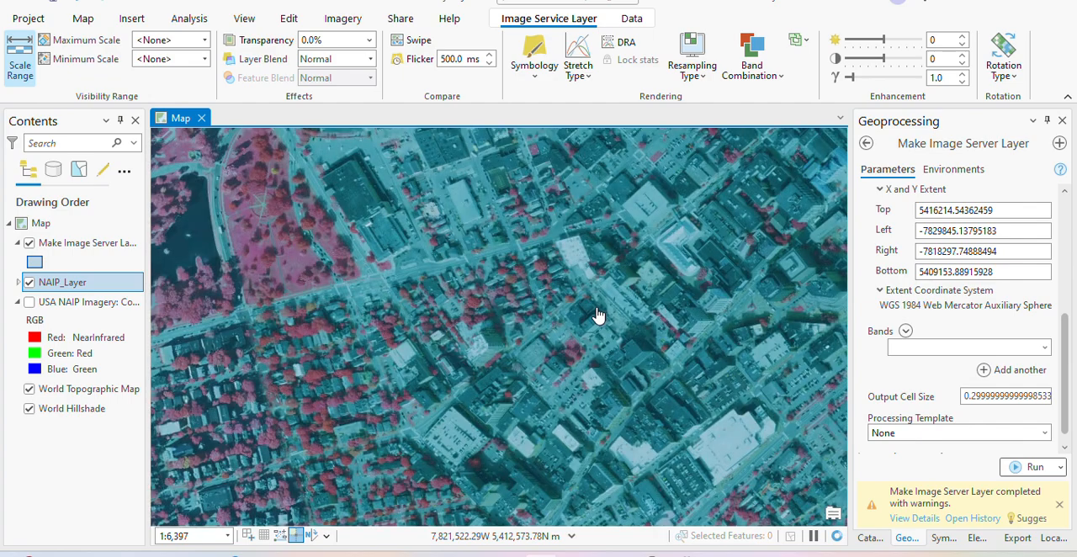
scroll(597, 315, "down", 2)
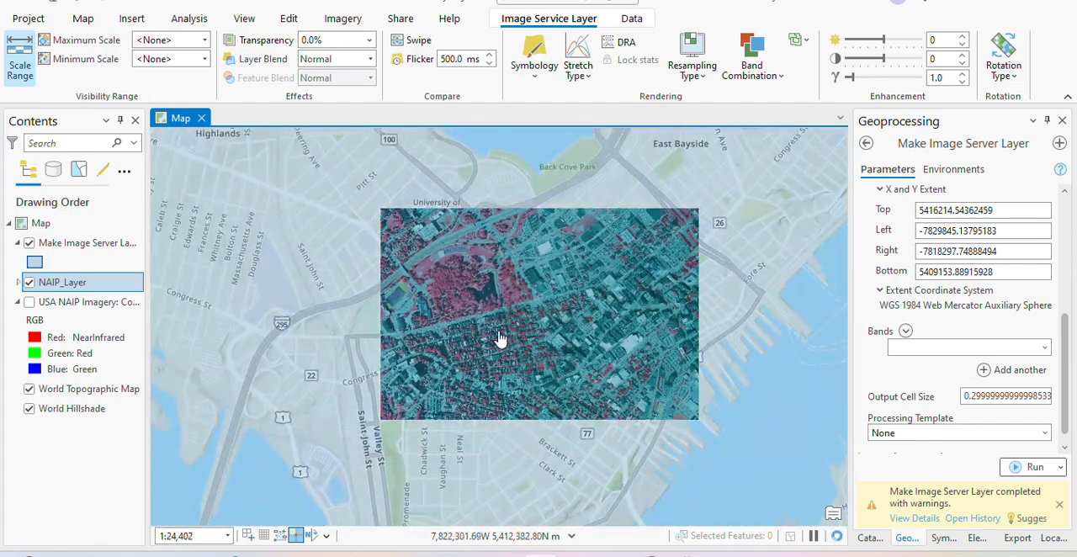
scroll(497, 339, "down", 1)
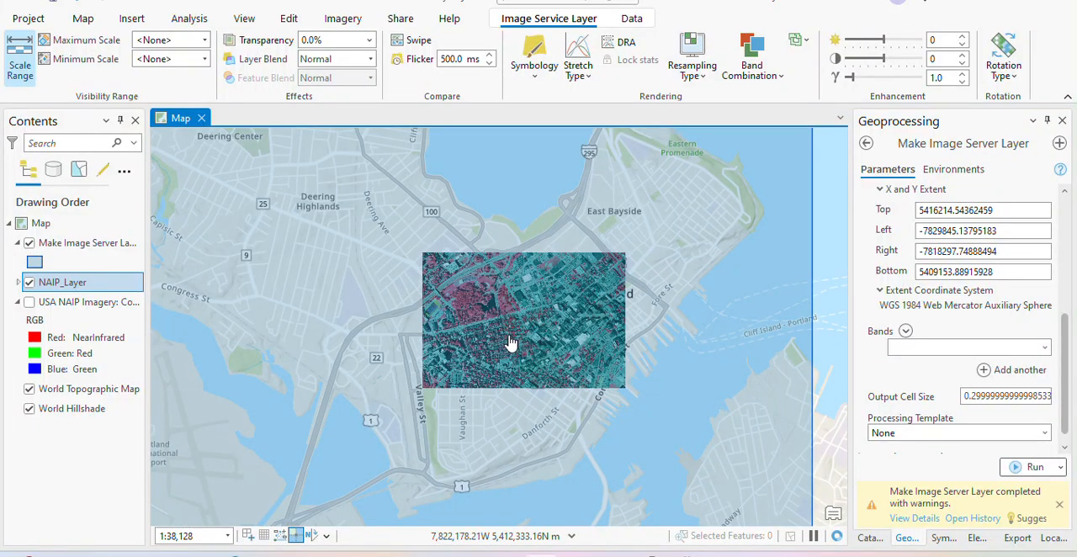
scroll(522, 338, "down", 2)
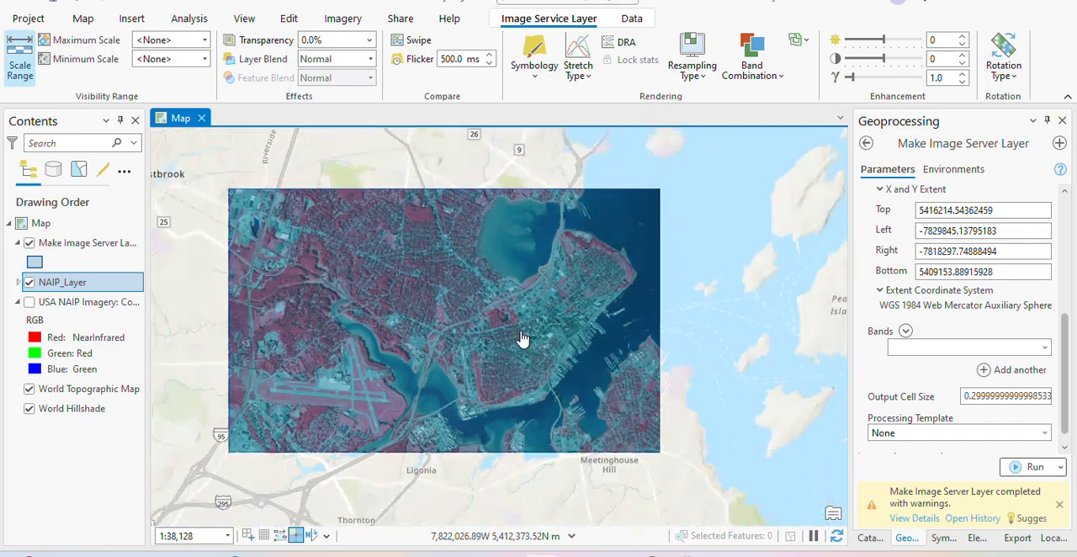